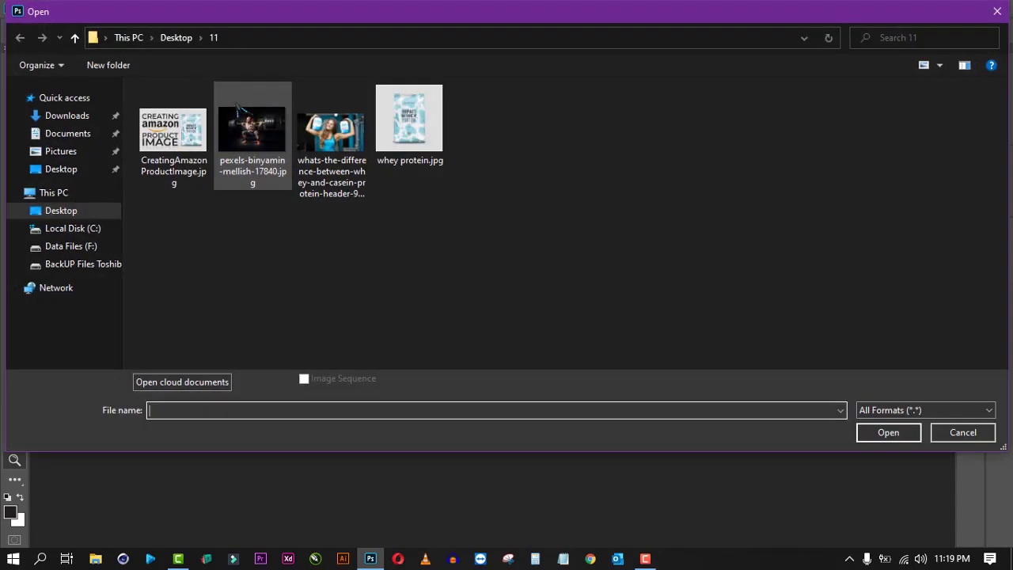
Open whey protein.jpg from the Desktop folder 11 and move its window toward the middle of the workspace
click(415, 135)
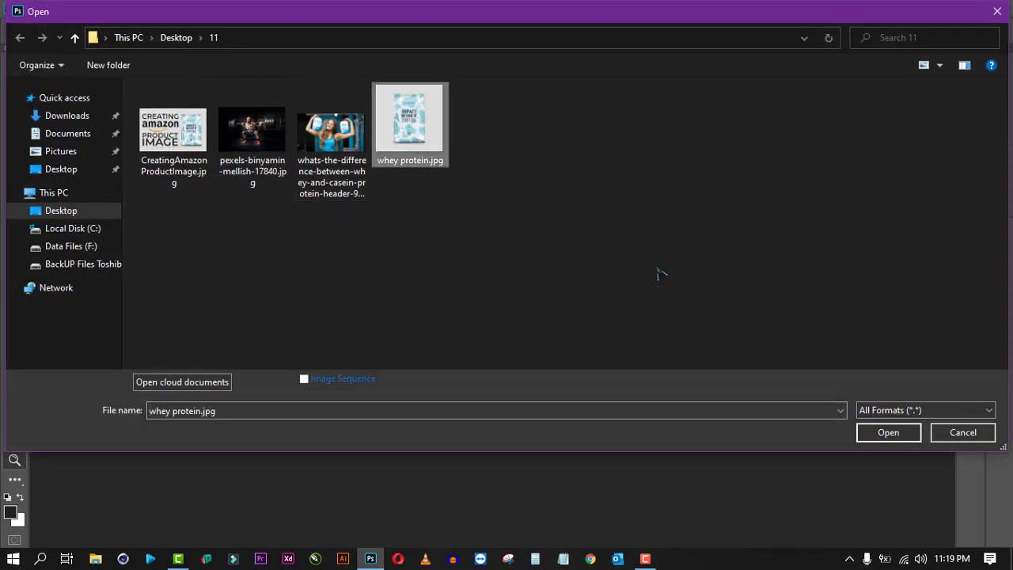
click(902, 434)
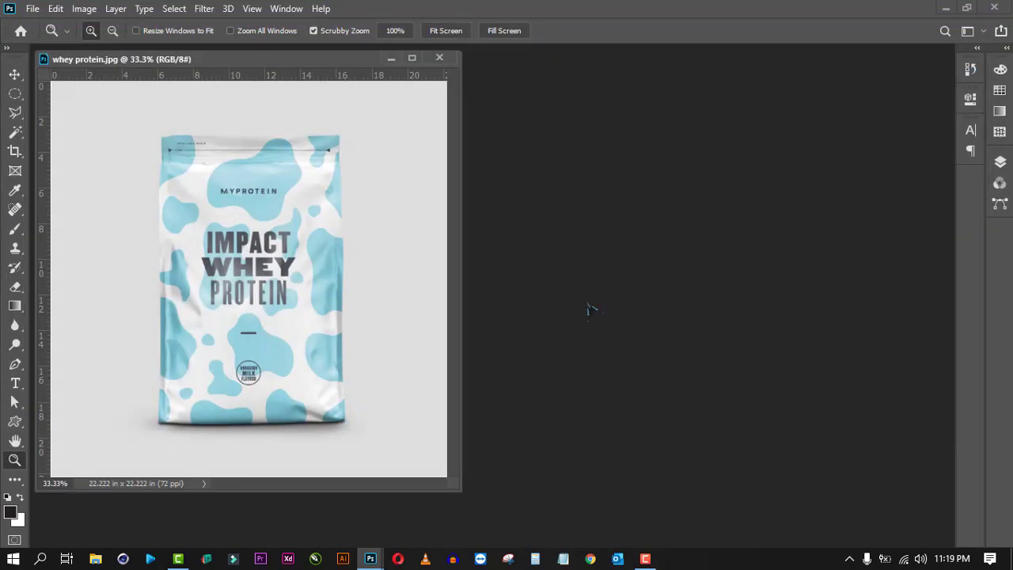
drag(248, 60, 583, 76)
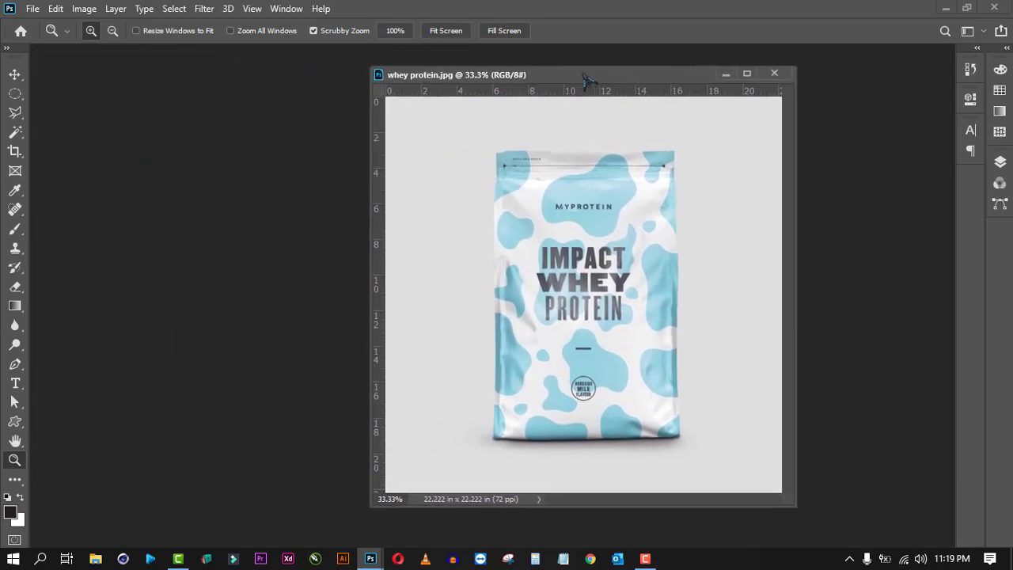
Start a new document and set its width to 1500 pixels
click(33, 9)
click(40, 24)
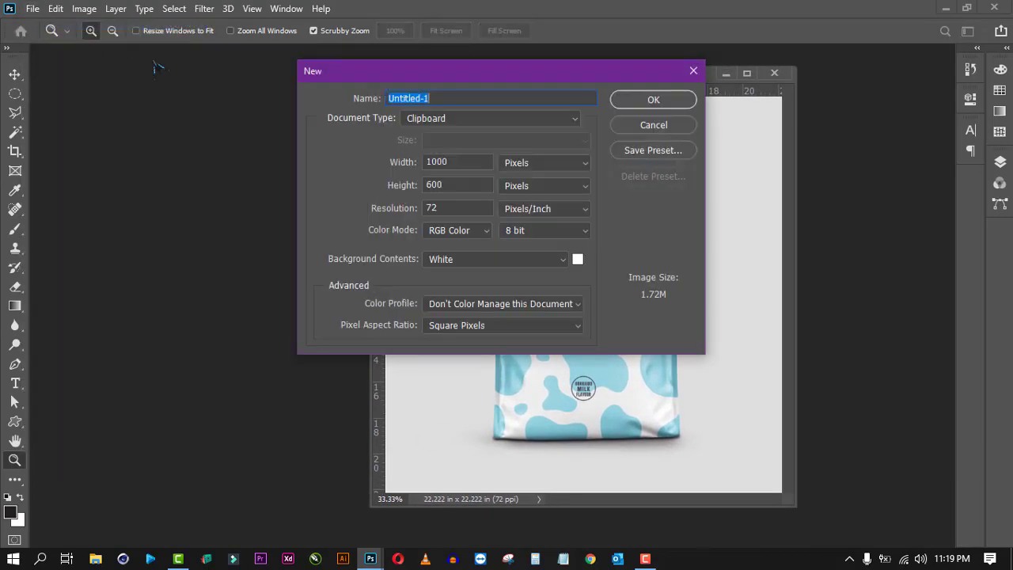
double_click(462, 163)
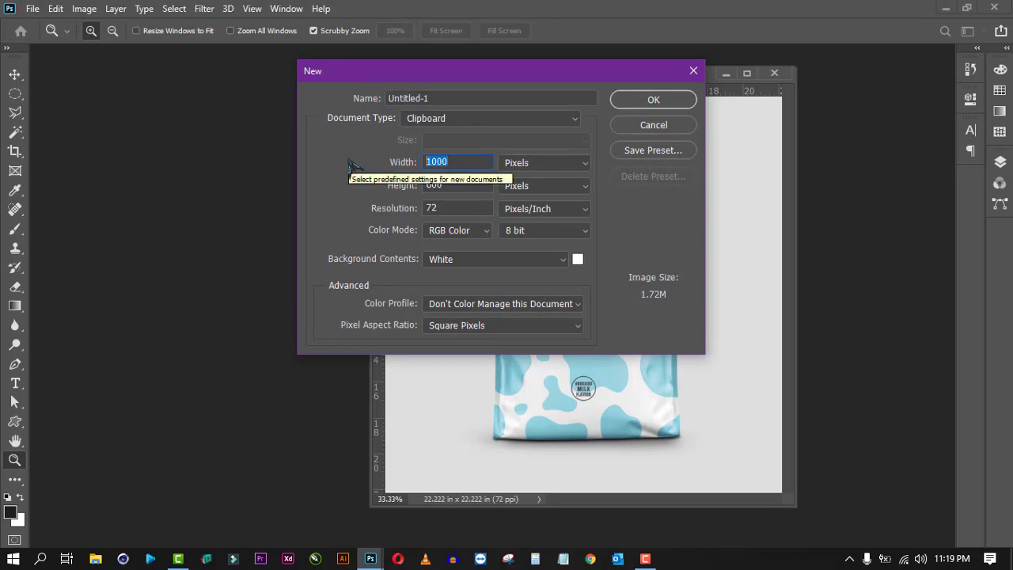
click(524, 164)
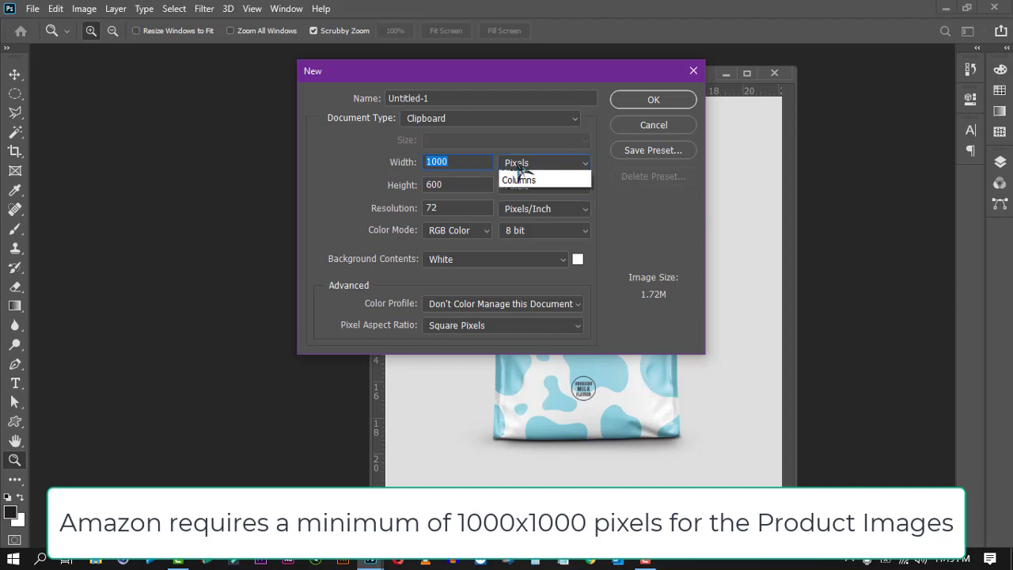
click(531, 176)
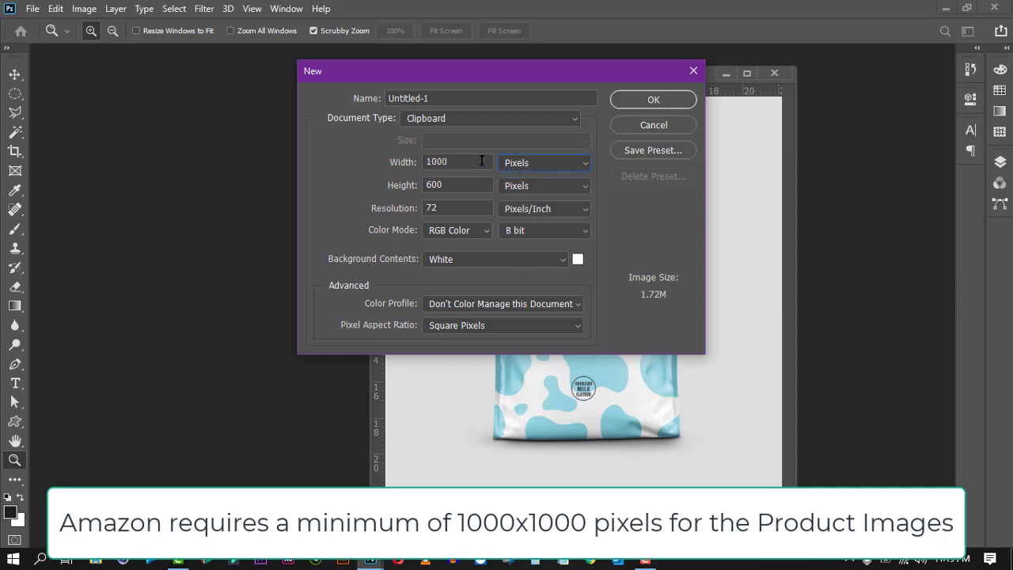
drag(446, 165, 419, 167)
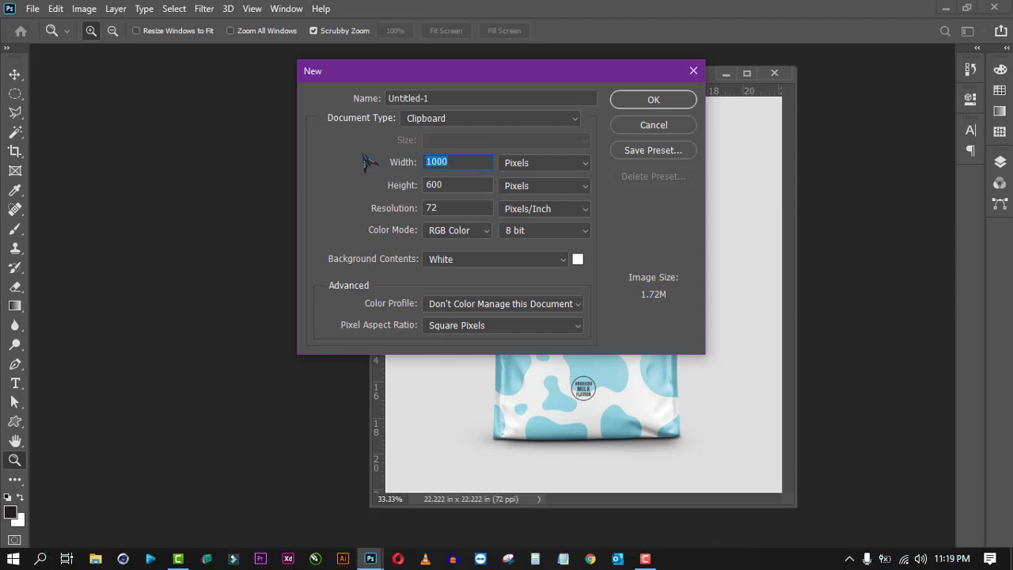
text(1)
text(599)
key(BackSpace)
key(BackSpace)
text(00)
click(543, 165)
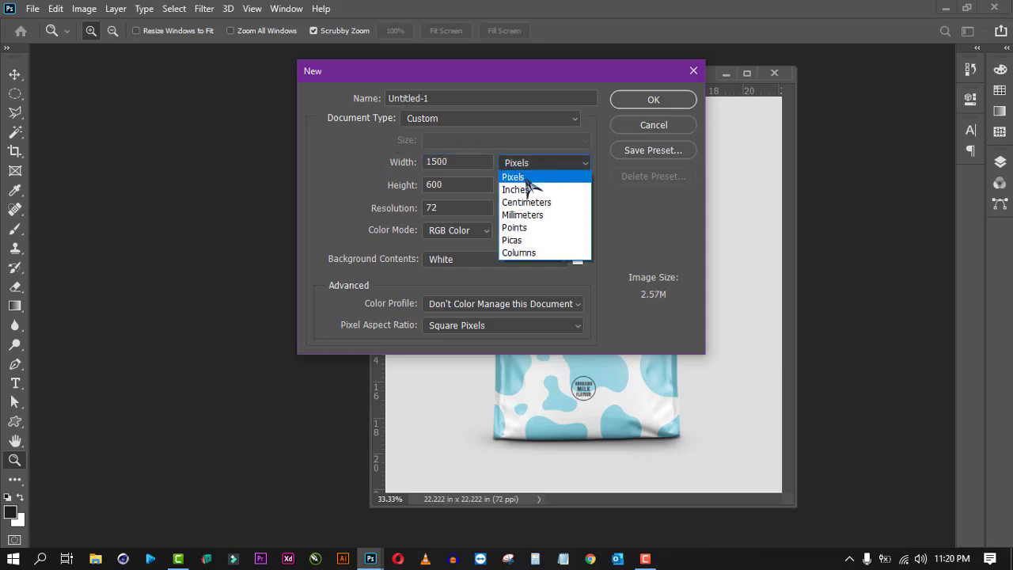
click(530, 180)
Set the new document's height to 1500 pixels and create it at 72 pixels/inch with a white background
double_click(464, 183)
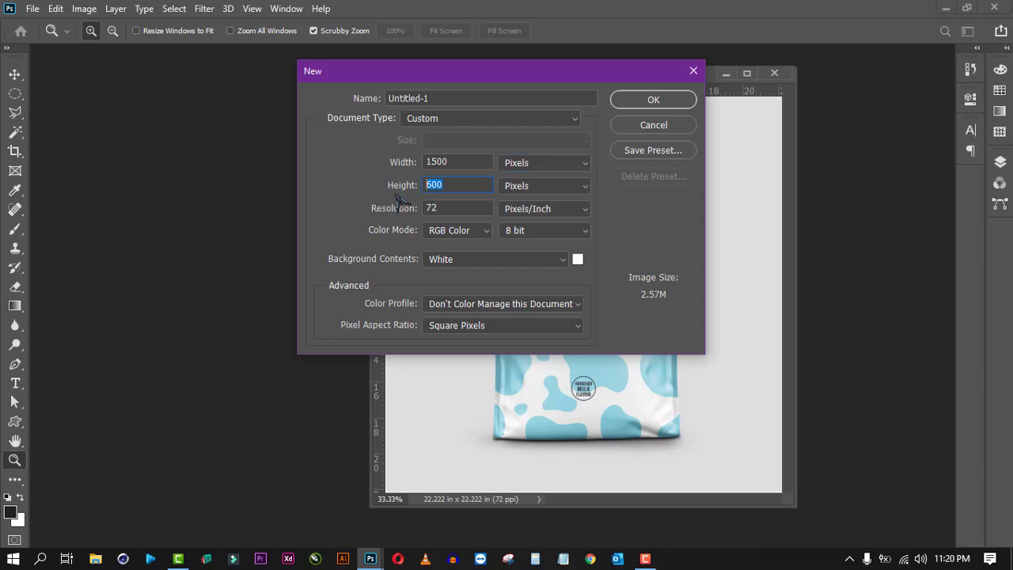
text(1500)
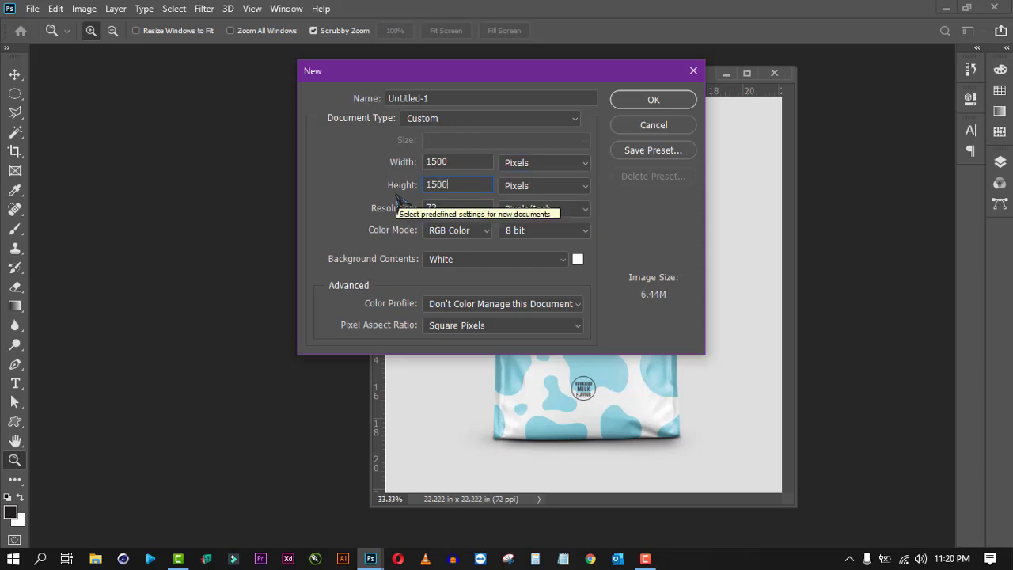
key(Tab)
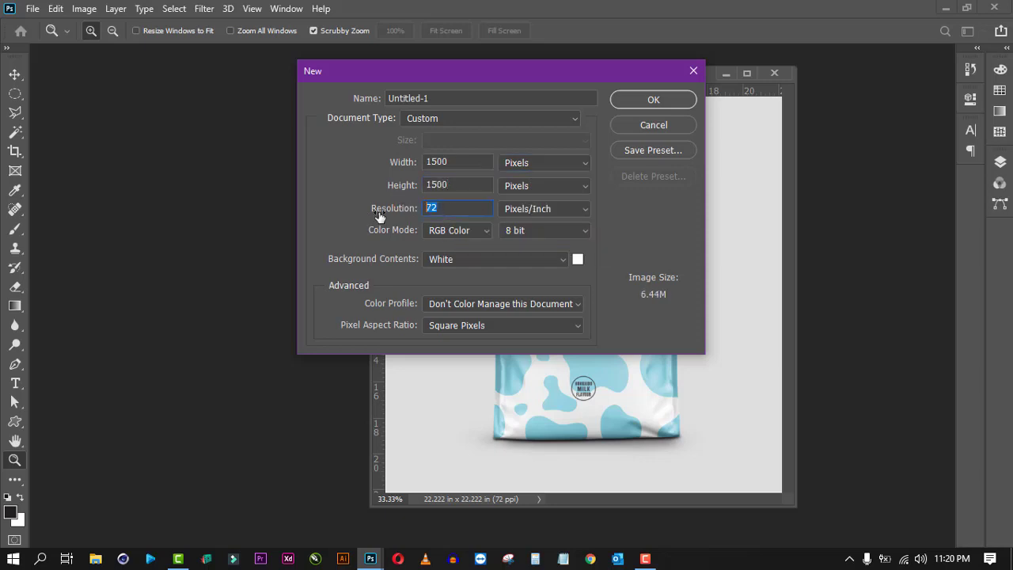
click(667, 101)
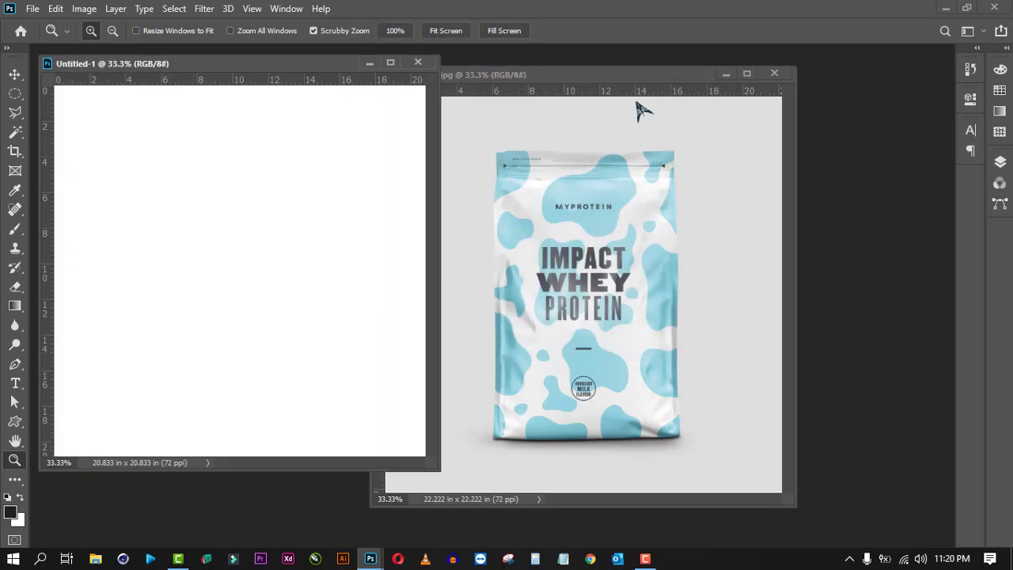
Move the whey protein.jpg window beside the blank document and check the product image's pixel dimensions
click(596, 79)
drag(597, 79, 693, 73)
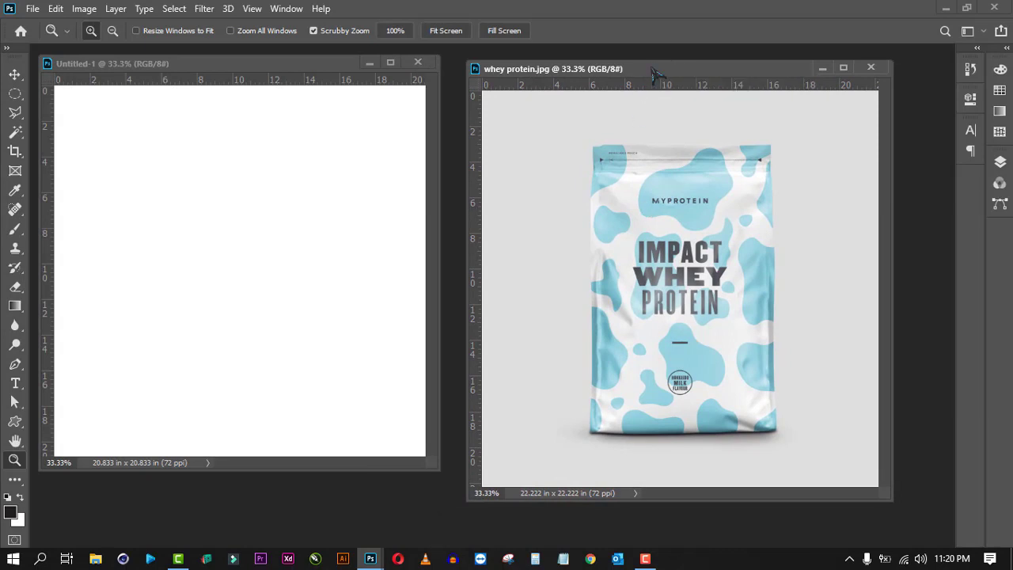
right_click(651, 69)
right_click(638, 71)
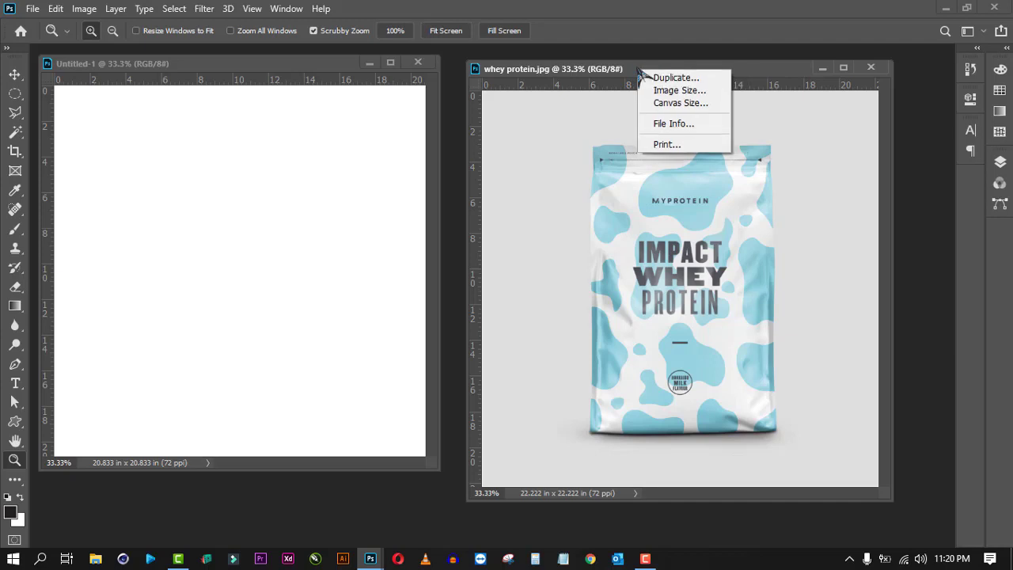
click(681, 91)
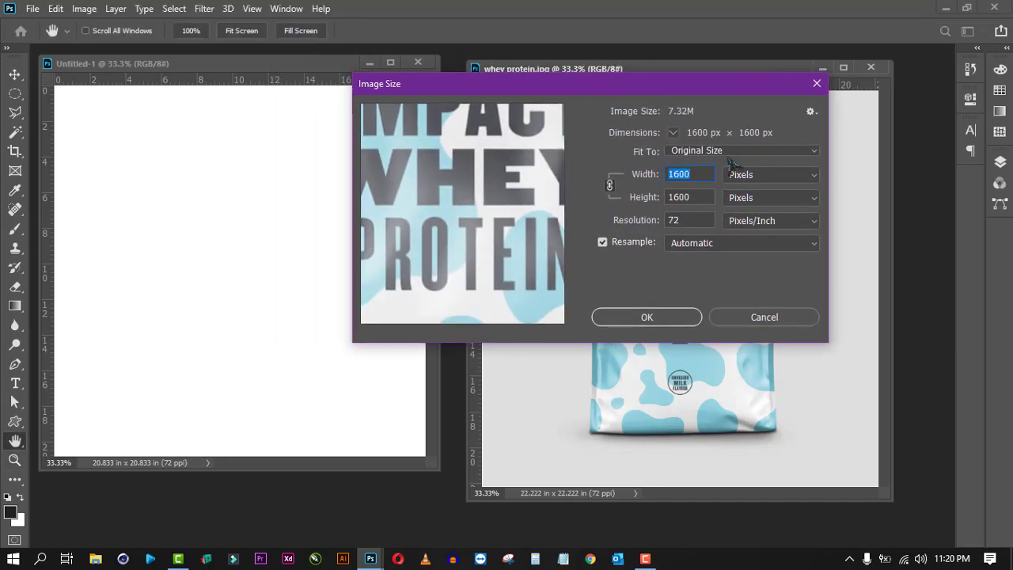
click(669, 176)
drag(668, 174, 709, 175)
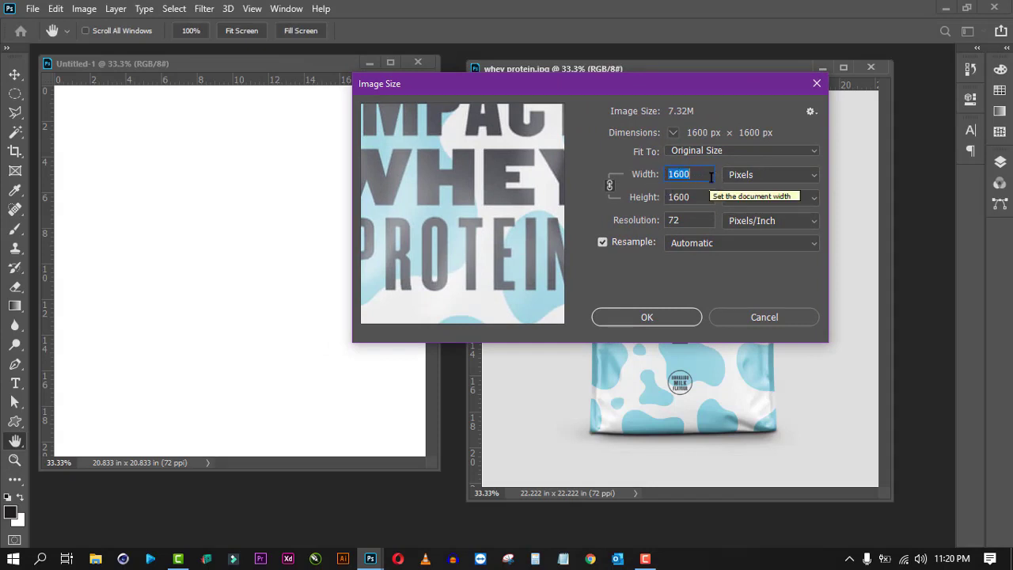
key(Tab)
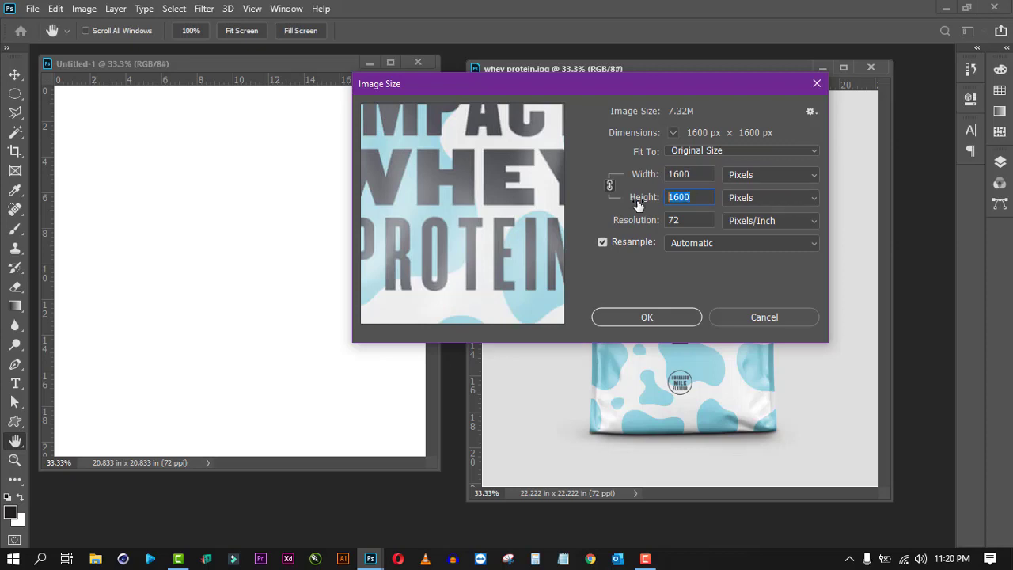
click(745, 321)
key(z)
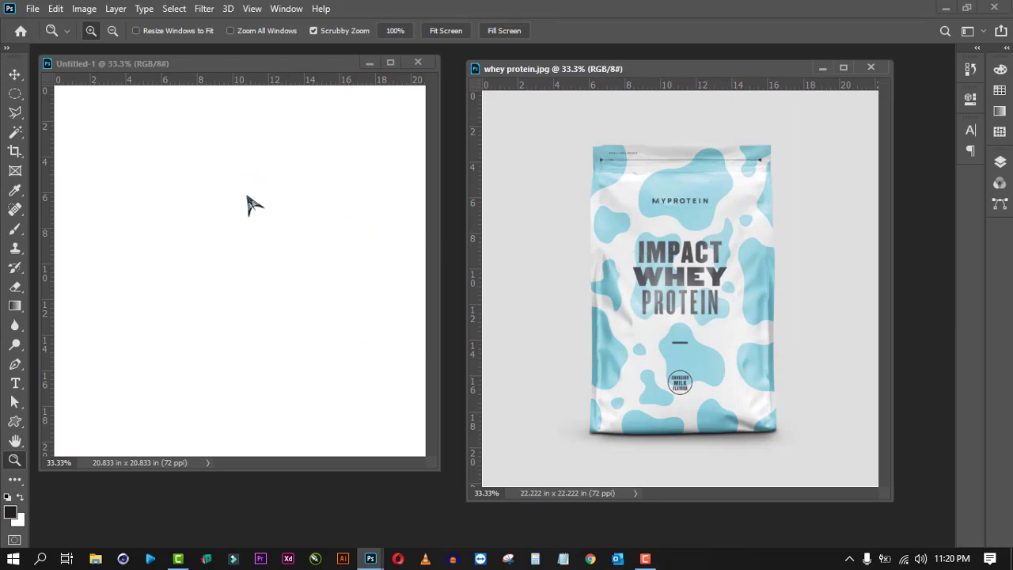
Enlarge the blank document's window and arrange it side by side with the whey protein.jpg window
drag(221, 66, 222, 72)
drag(440, 473, 459, 503)
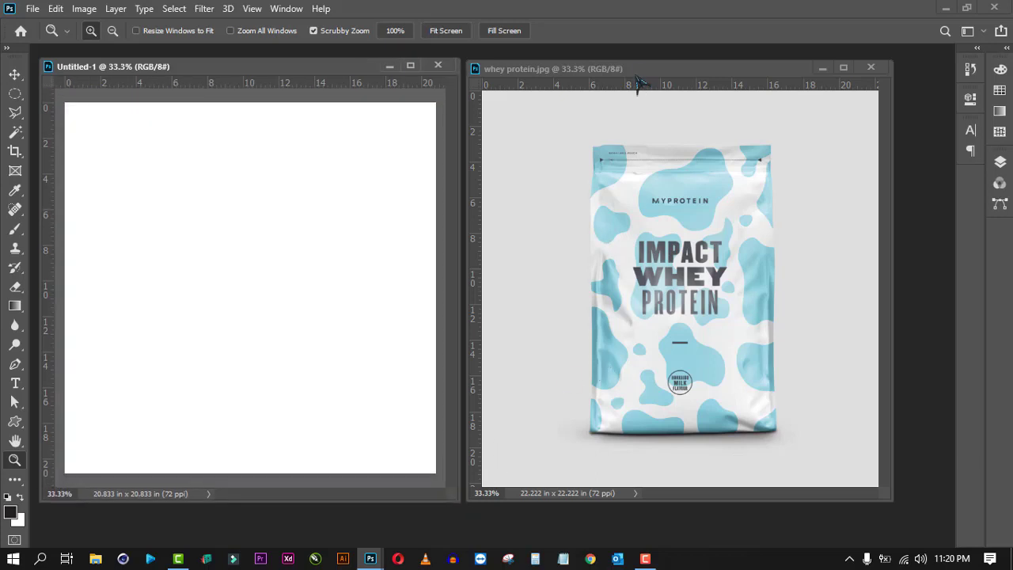
drag(643, 73, 659, 75)
Review the image size of whey protein.jpg again and reposition its window slightly
right_click(660, 74)
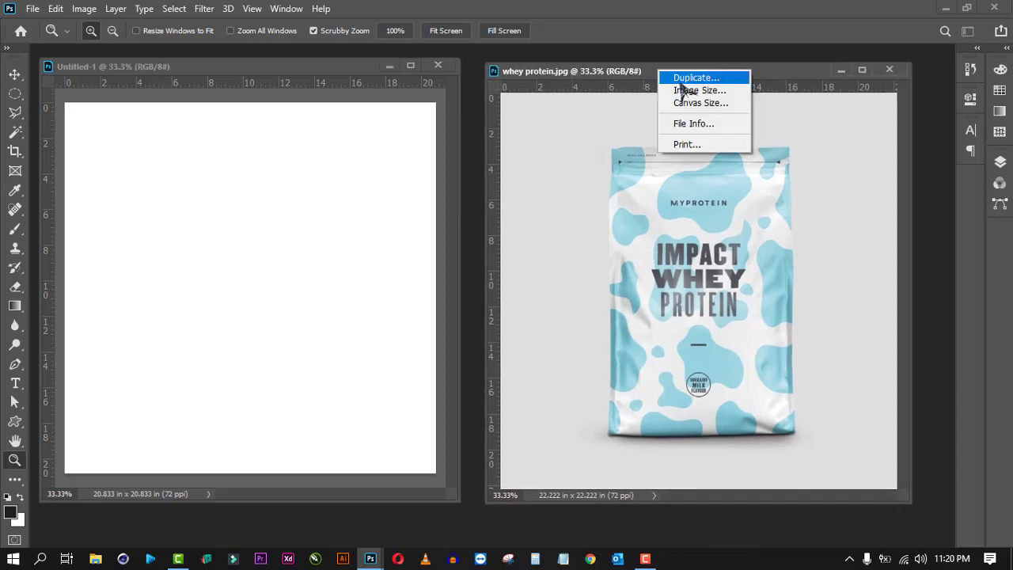
click(688, 93)
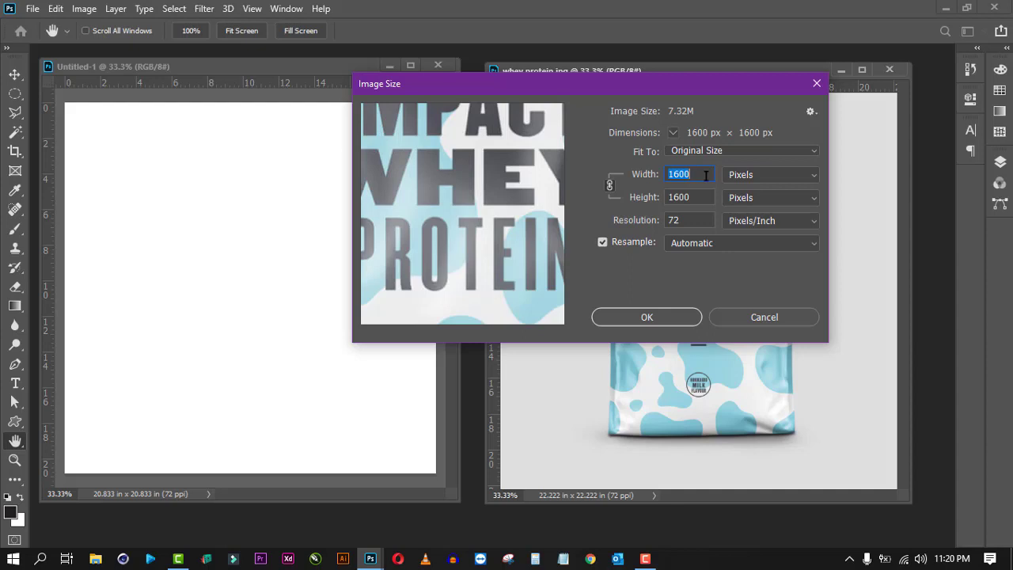
click(647, 317)
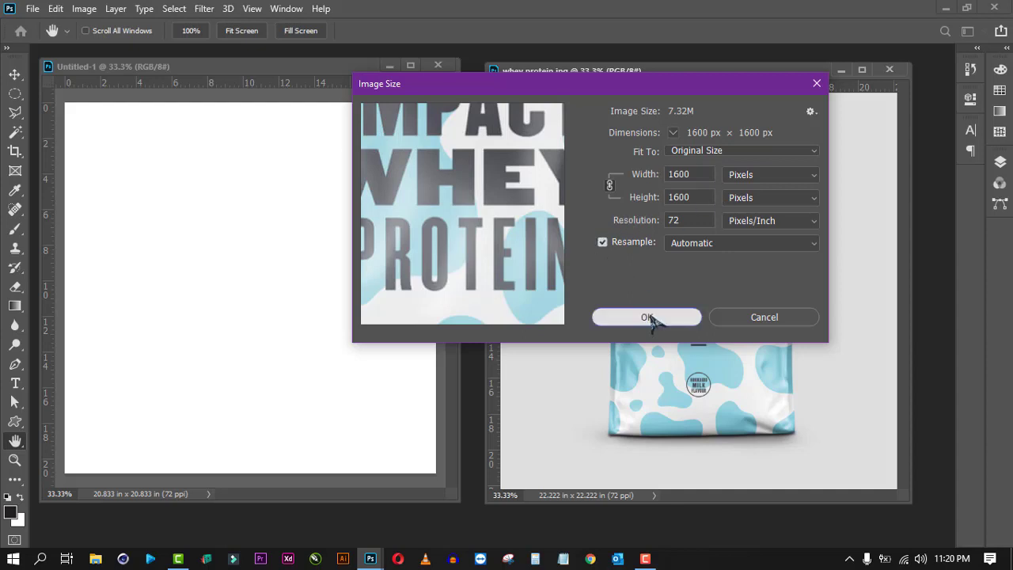
key(z)
drag(648, 73, 635, 71)
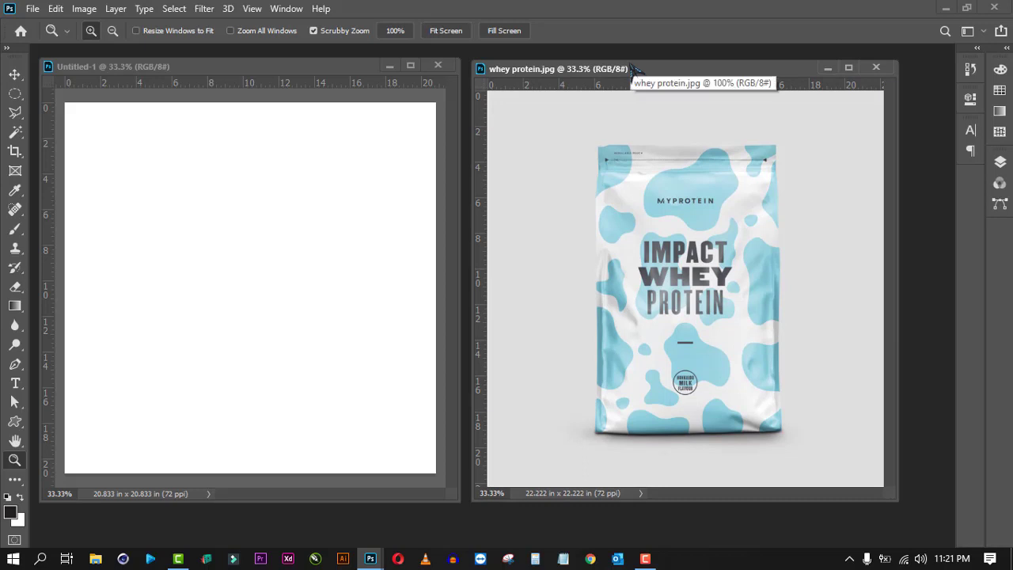
drag(631, 69, 632, 68)
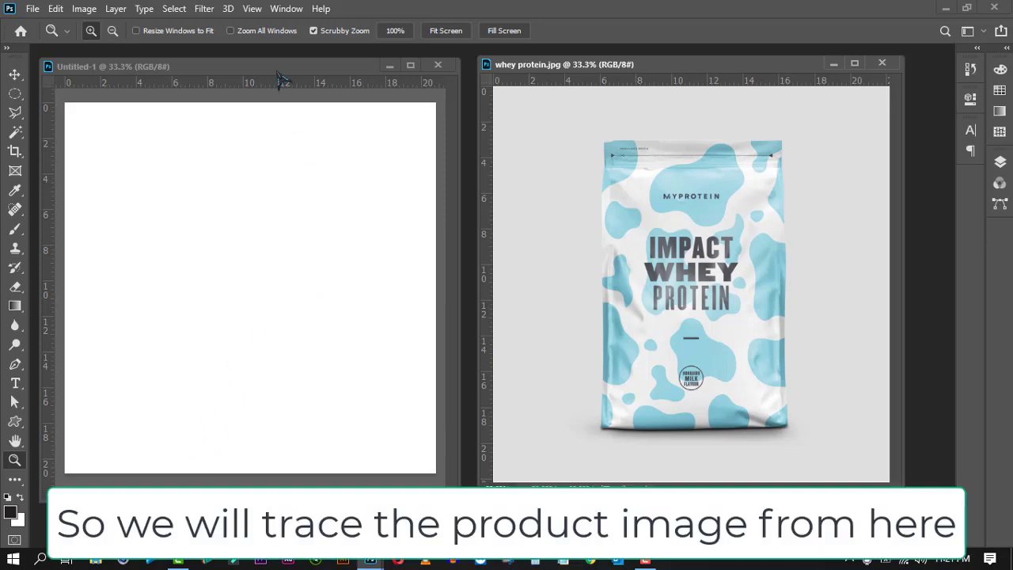
Check the pixel dimensions of the blank Untitled-1 document for comparison with the product image
right_click(283, 66)
click(306, 84)
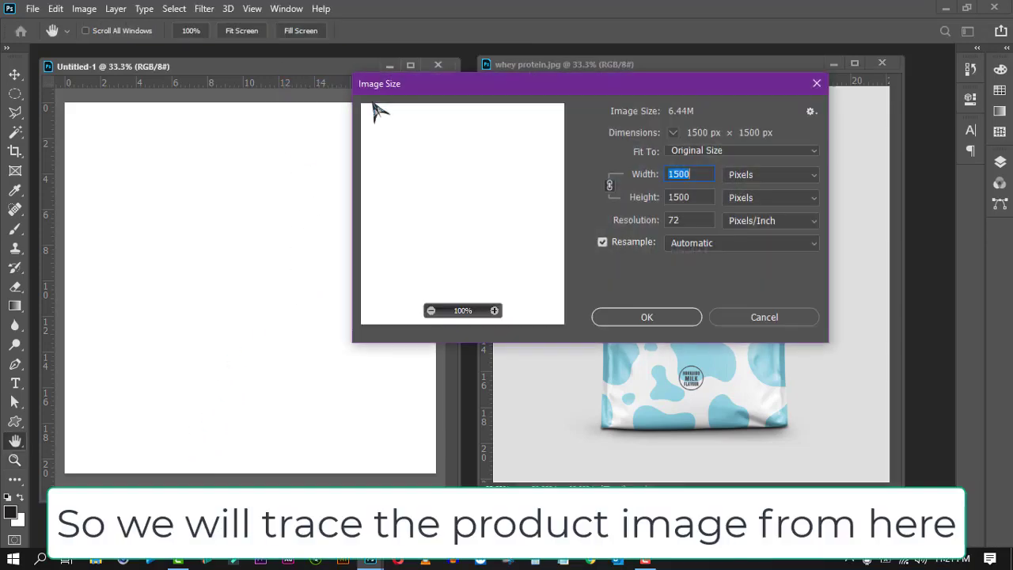
click(732, 320)
key(z)
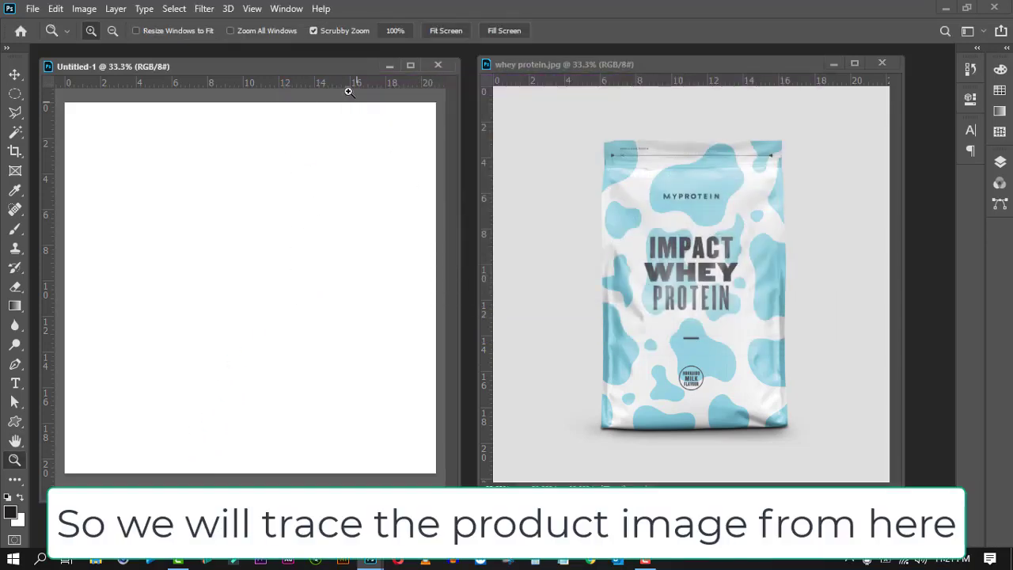
drag(334, 73, 332, 72)
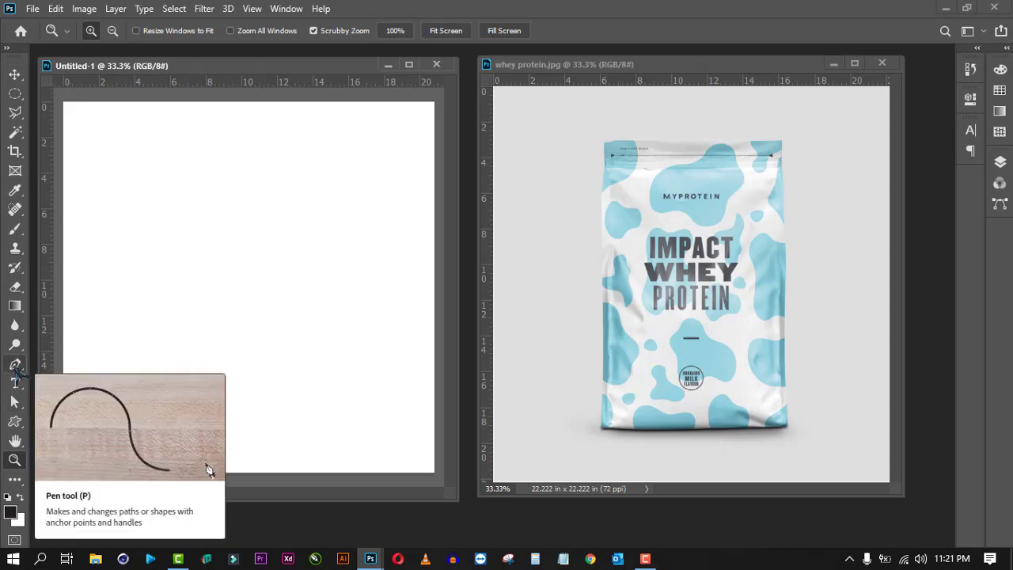
Start a Pen tool path at the top-left corner of the whey protein pouch, working at 100% magnification
key(p)
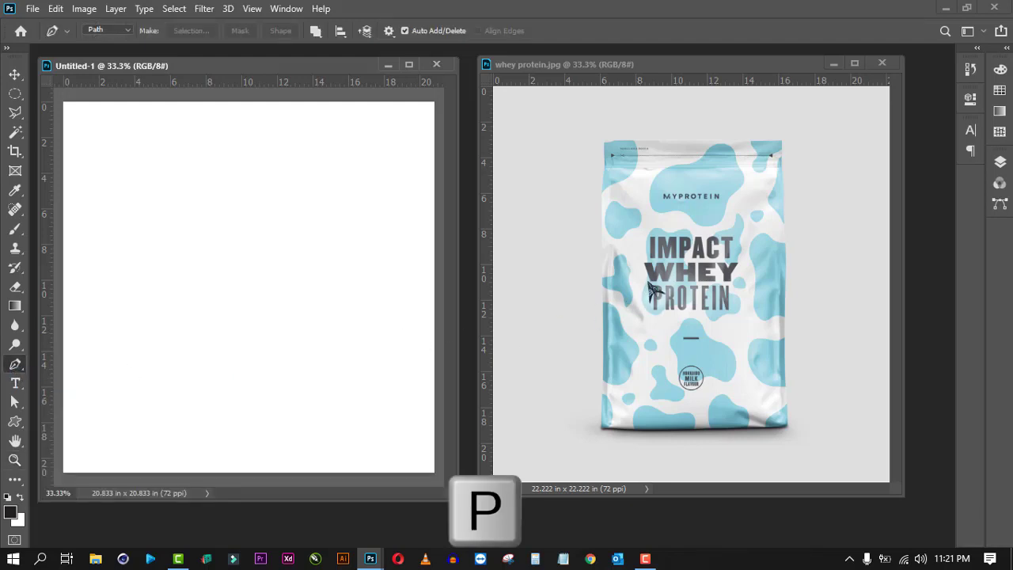
key(ctrl+space)
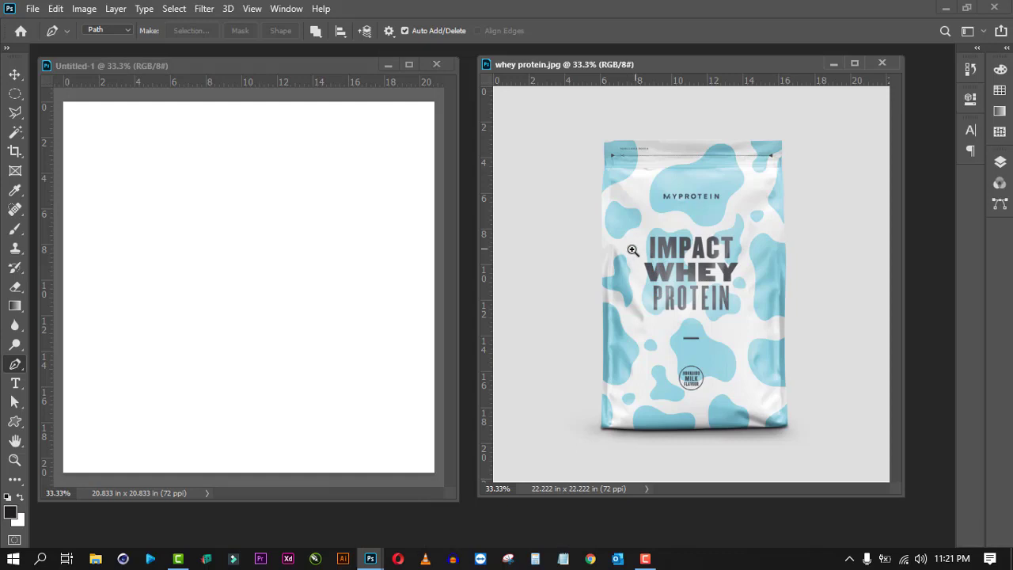
click(622, 159)
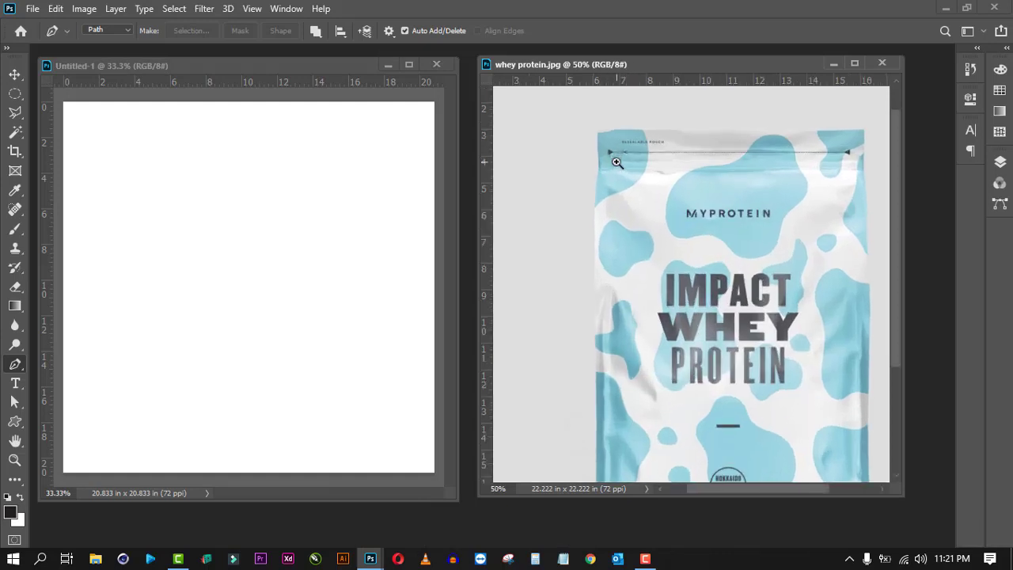
click(627, 157)
drag(628, 152, 625, 166)
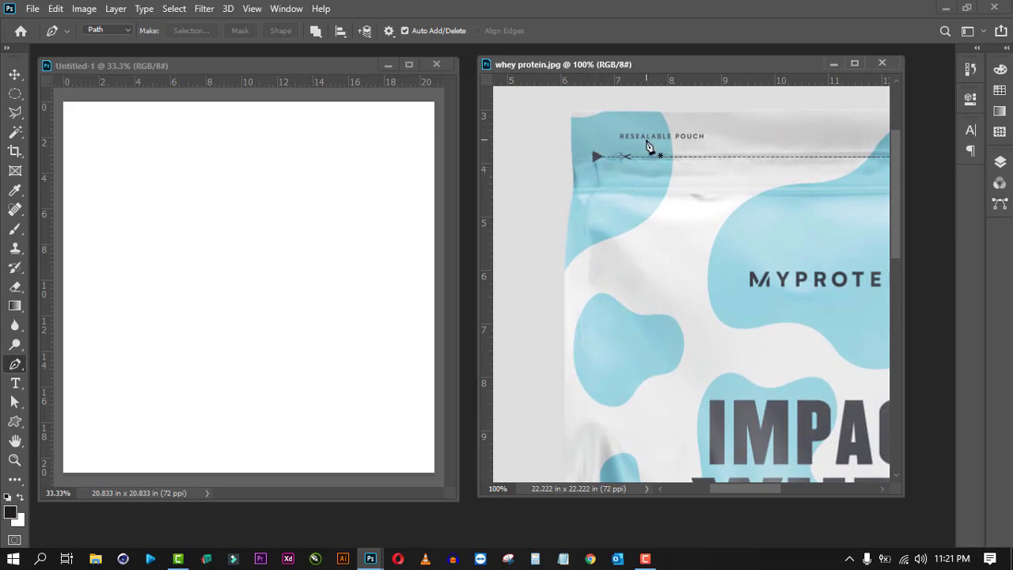
click(571, 113)
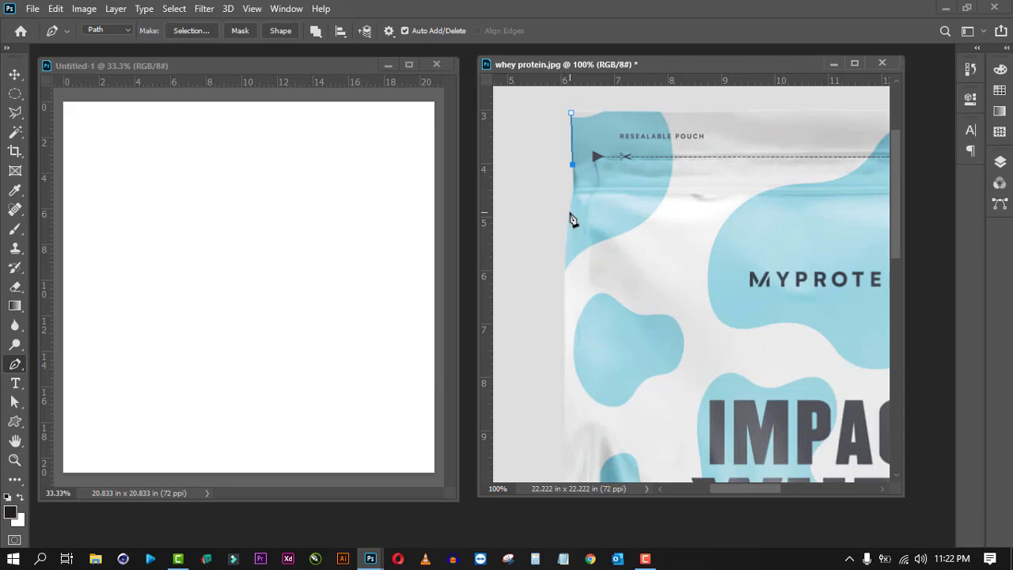
Continue the Pen tool path down the pouch's left edge to just above its bottom-left corner
drag(567, 230, 564, 237)
drag(564, 335, 565, 356)
scroll(564, 351, down, 5)
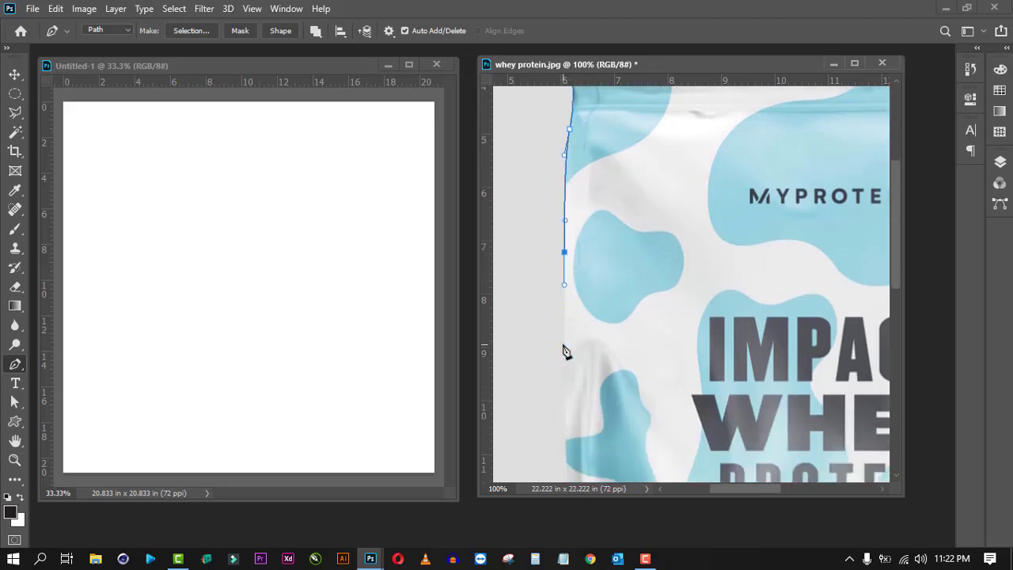
drag(565, 344, 567, 372)
scroll(566, 358, down, 1)
scroll(566, 358, down, 5)
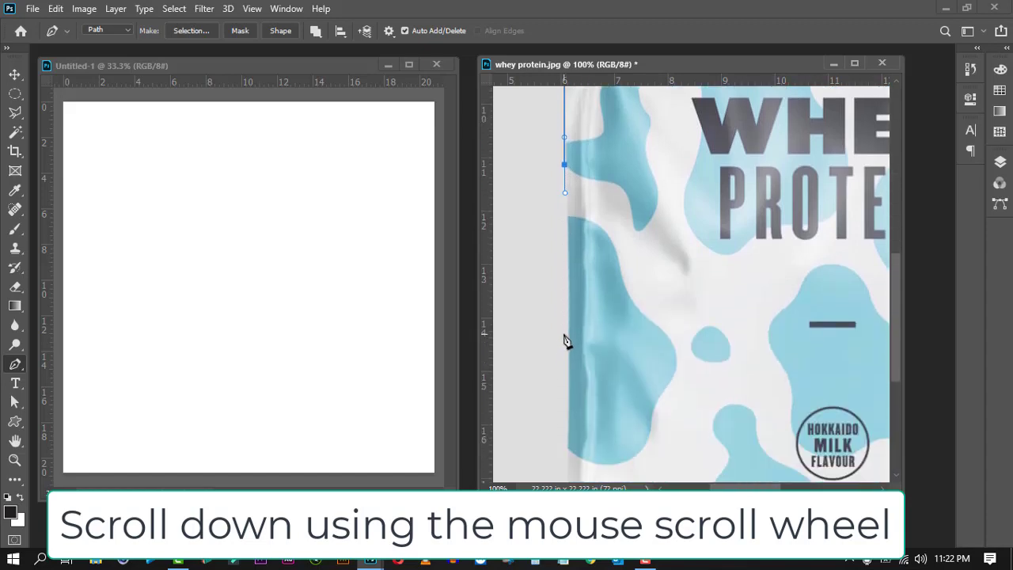
drag(571, 339, 570, 364)
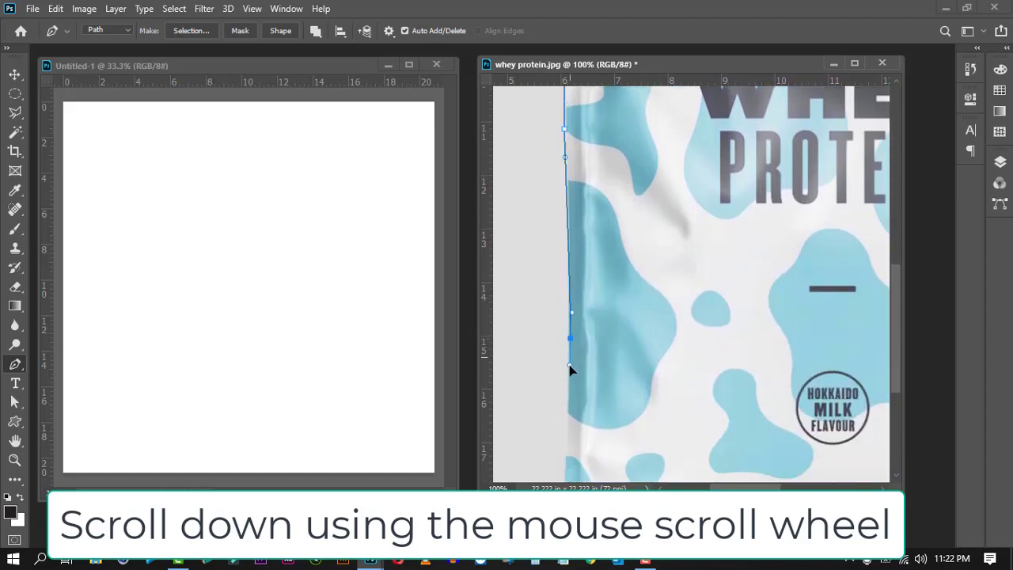
scroll(571, 366, down, 3)
scroll(572, 369, down, 2)
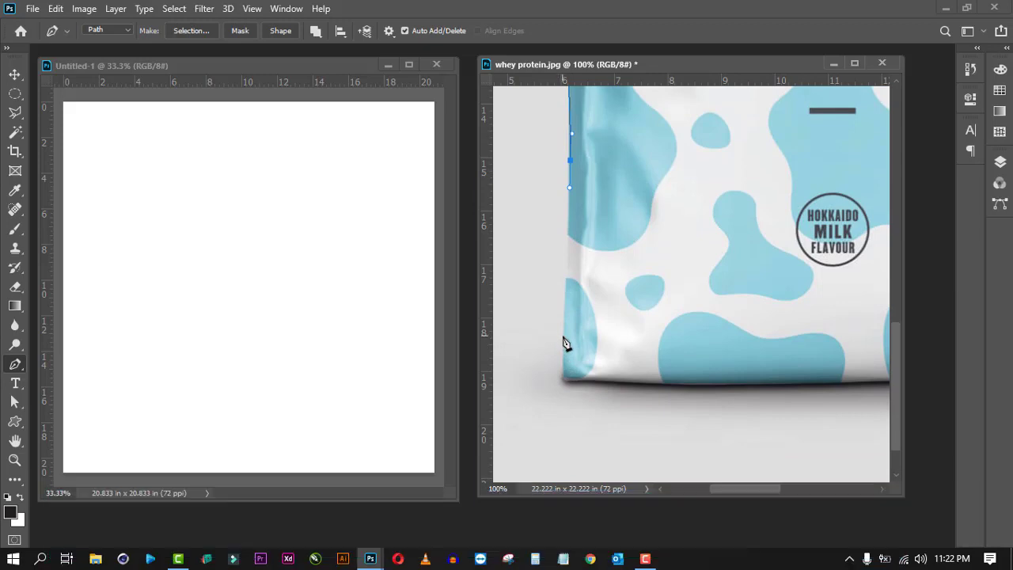
drag(562, 343, 563, 360)
Trace the pouch's bottom edge with curved anchor points and carry the path around the bottom-right corner
drag(601, 382, 645, 384)
drag(760, 386, 776, 384)
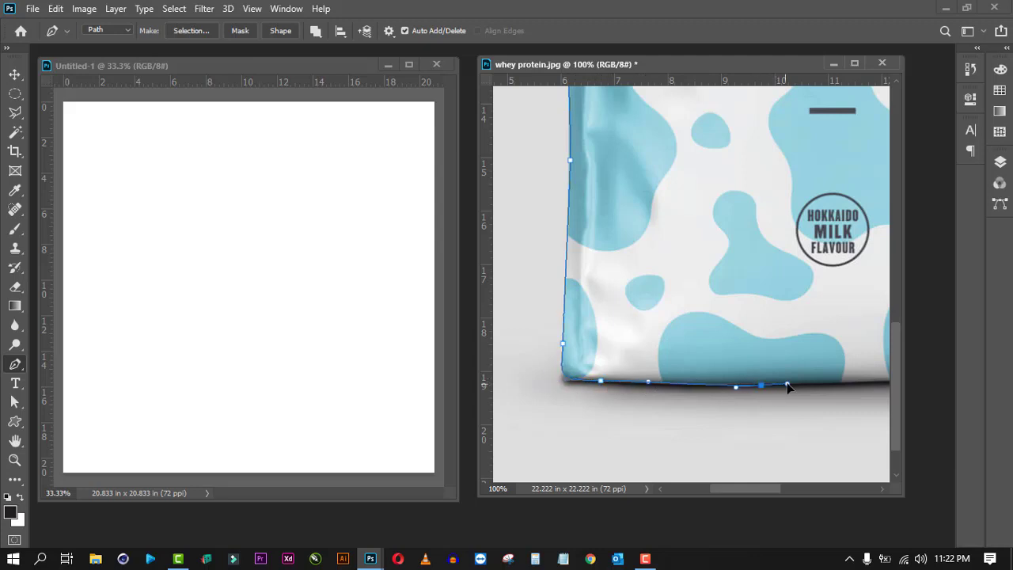
drag(743, 492, 778, 492)
drag(764, 386, 789, 384)
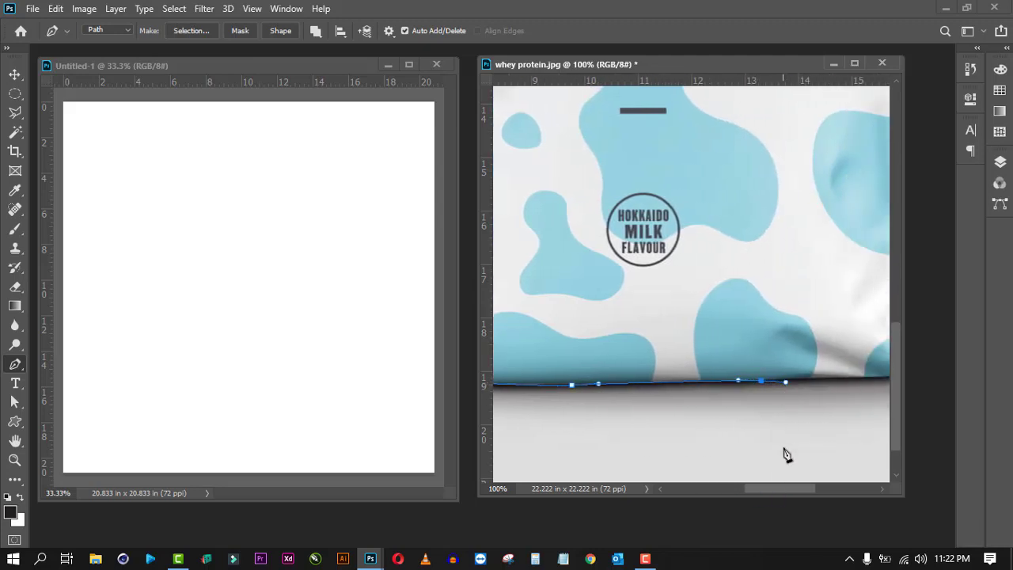
drag(777, 489, 809, 491)
drag(720, 378, 764, 332)
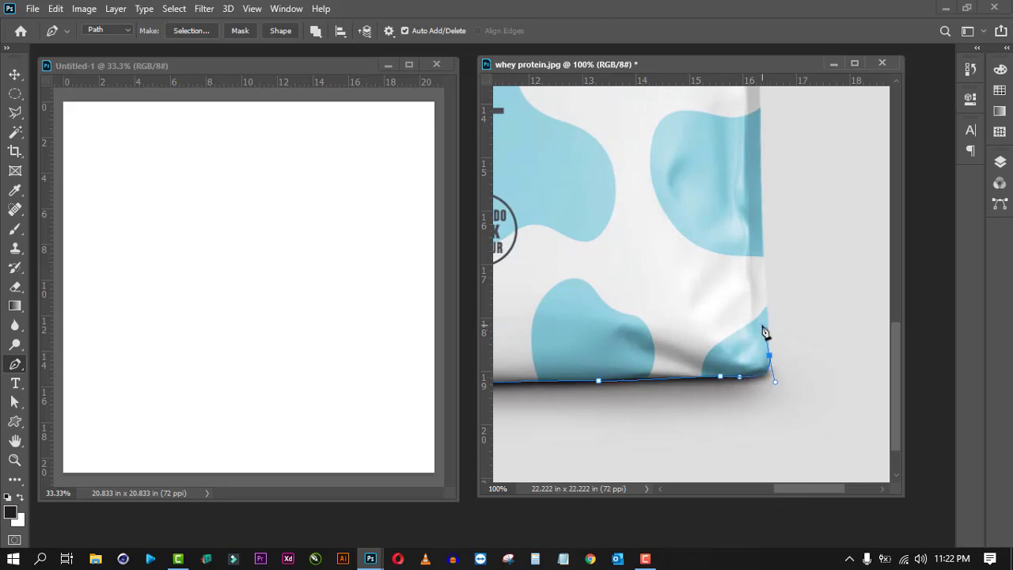
Trace the pouch's right edge upward with anchor points, ending with one at the top-right corner
scroll(767, 296, up, 2)
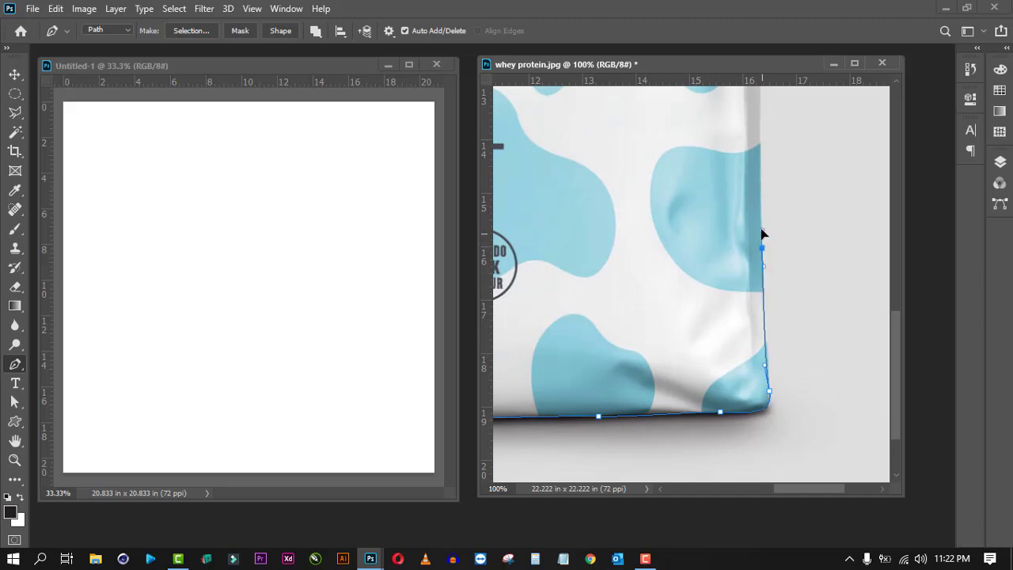
scroll(763, 227, up, 10)
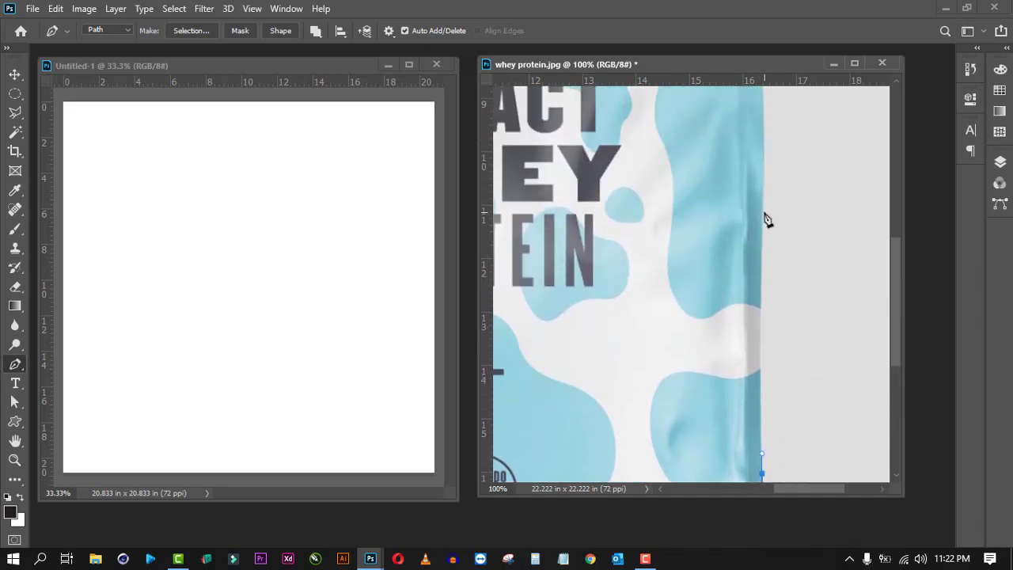
click(762, 210)
scroll(762, 195, up, 8)
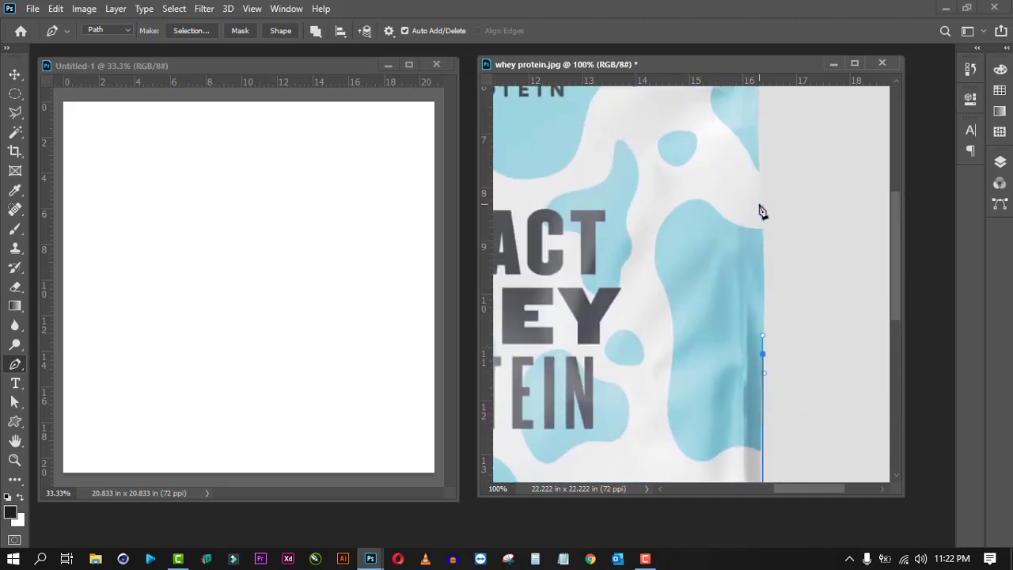
click(757, 202)
scroll(754, 197, up, 6)
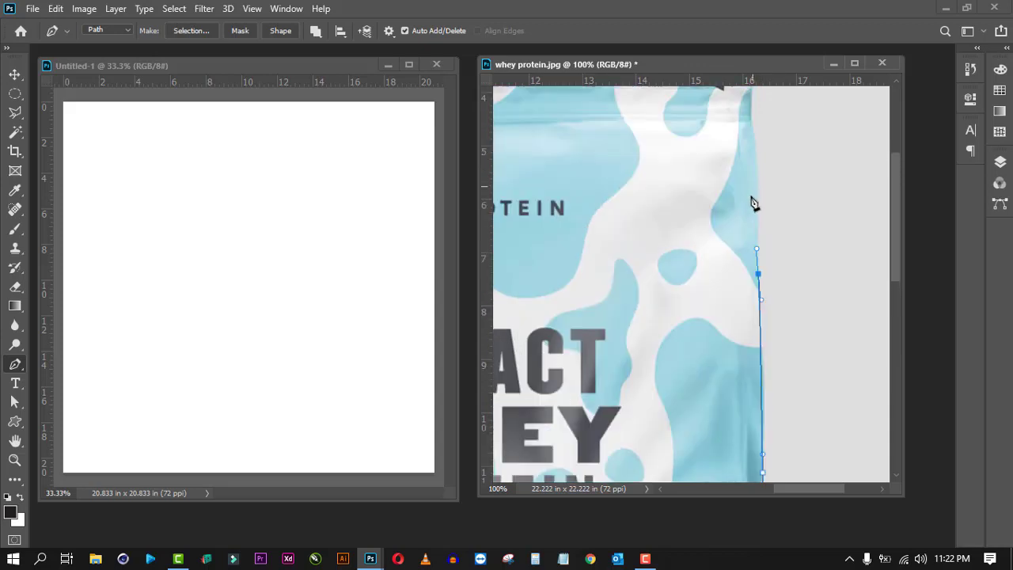
click(750, 184)
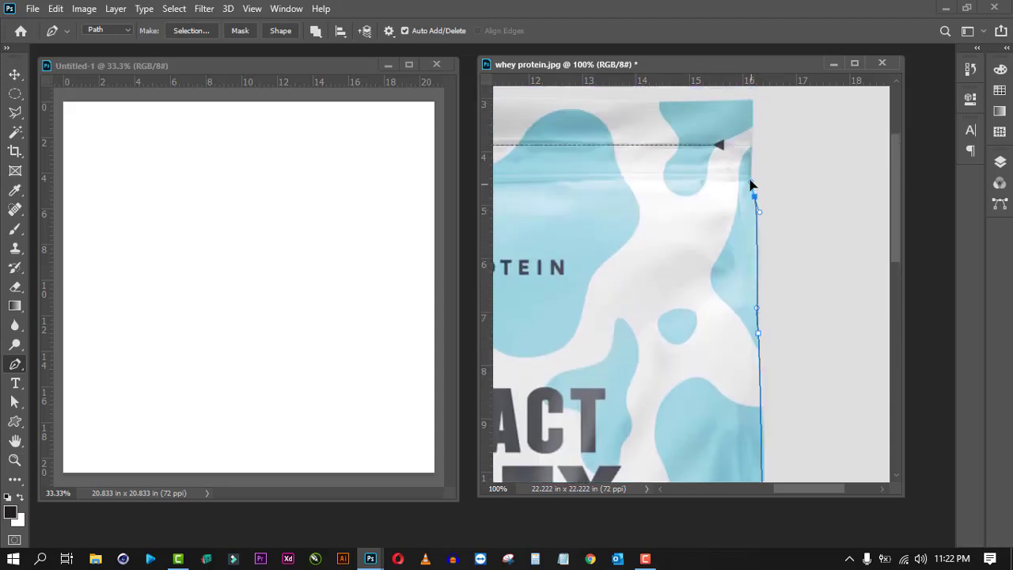
scroll(750, 190, up, 2)
drag(750, 184, 752, 166)
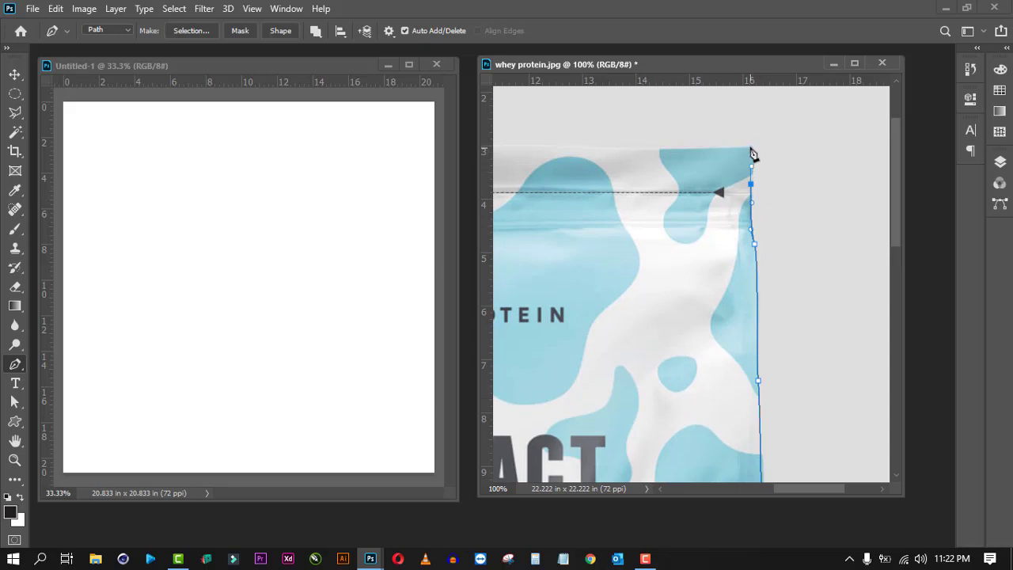
click(750, 147)
Trace the pouch's top edge back to the starting anchor at the top-left corner and close the path
drag(663, 150, 653, 153)
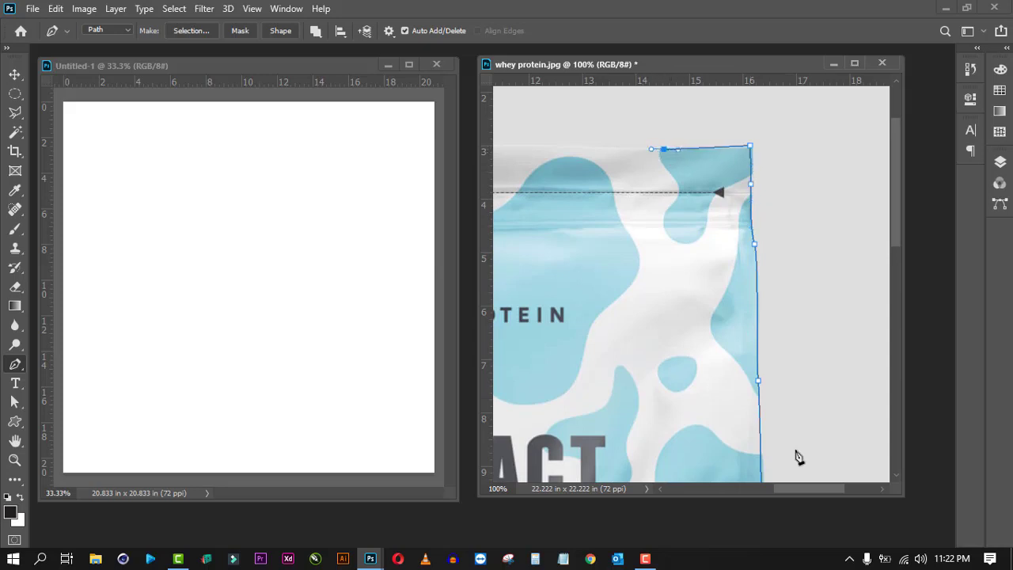
drag(820, 488, 780, 489)
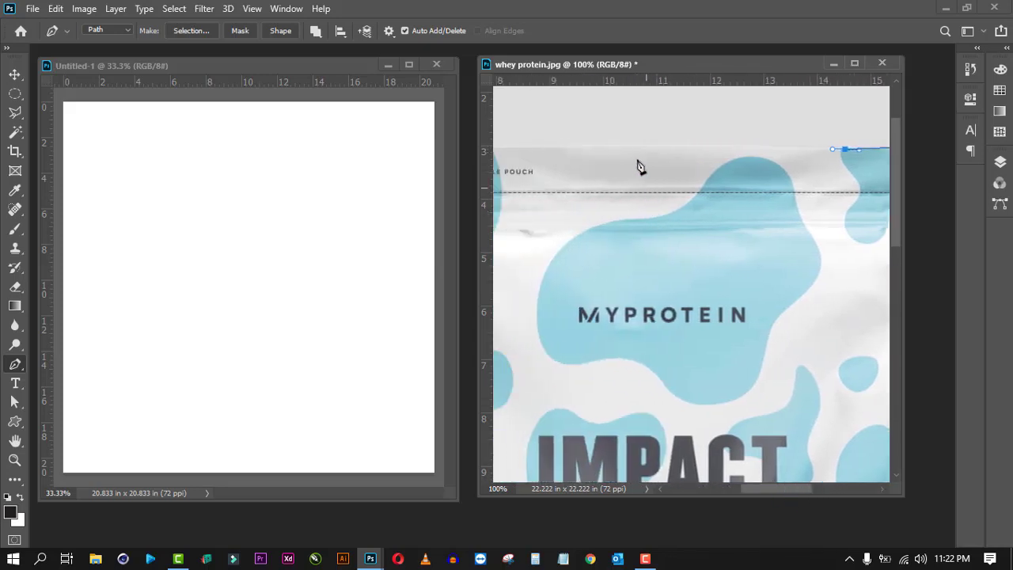
drag(623, 145, 602, 148)
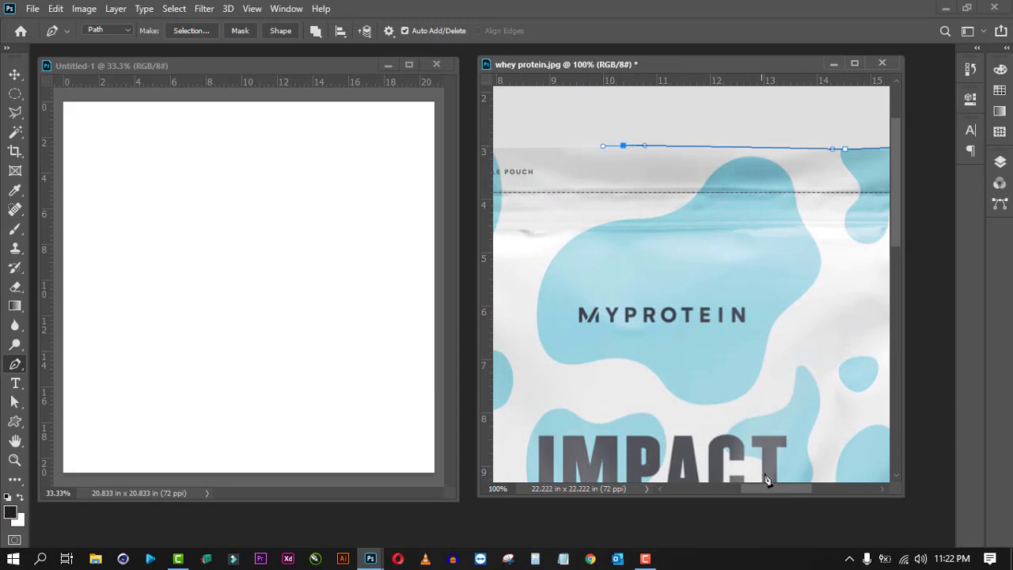
drag(767, 490, 737, 495)
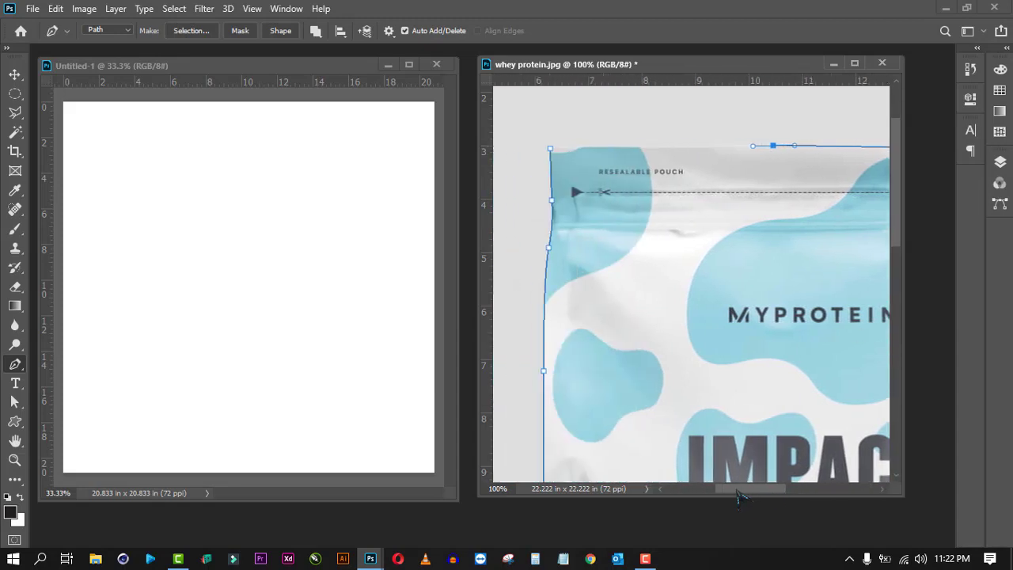
click(612, 146)
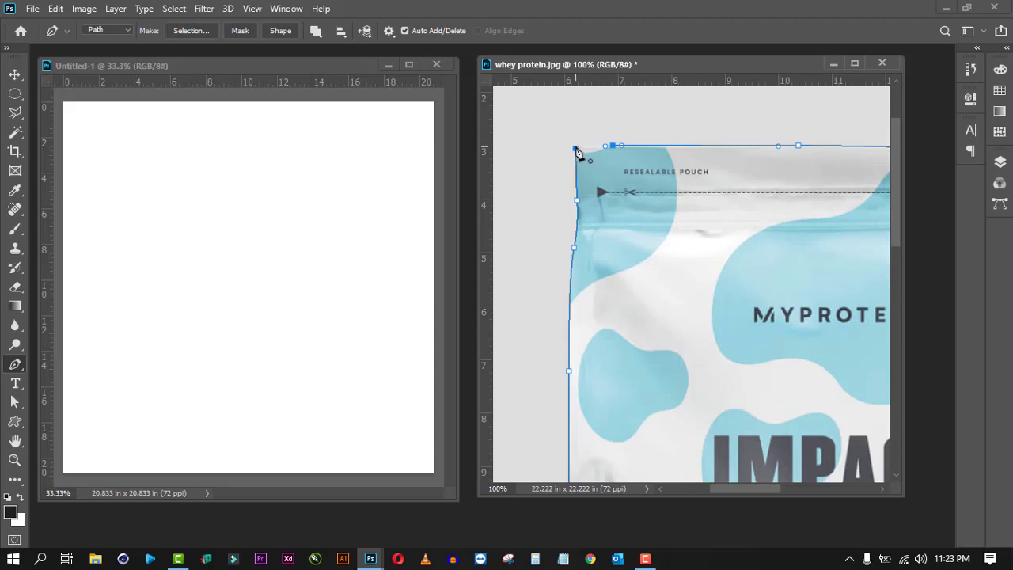
click(575, 148)
Convert the closed pouch path into a new anti-aliased selection with a feather radius of 0 pixels
right_click(598, 149)
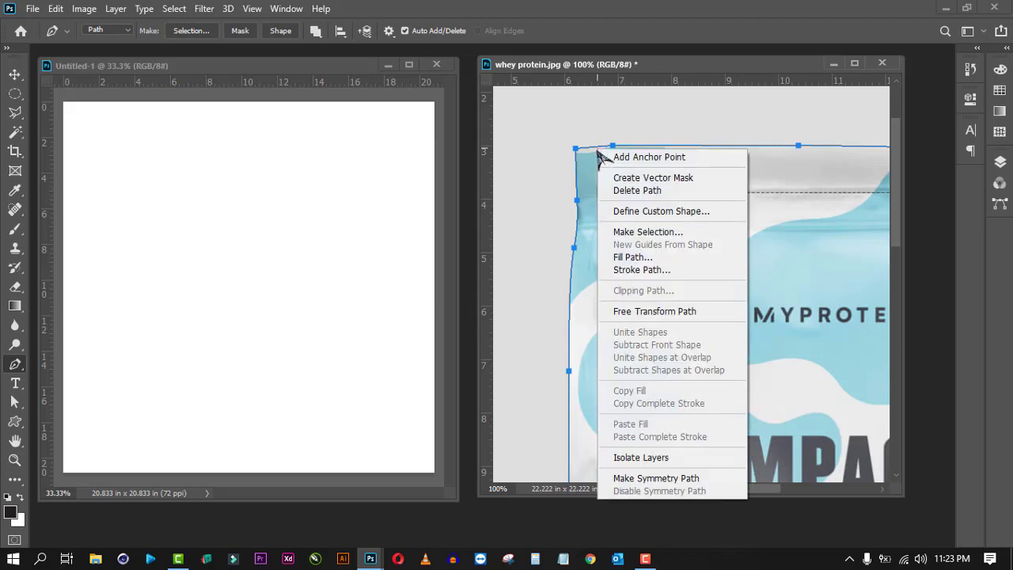
click(656, 232)
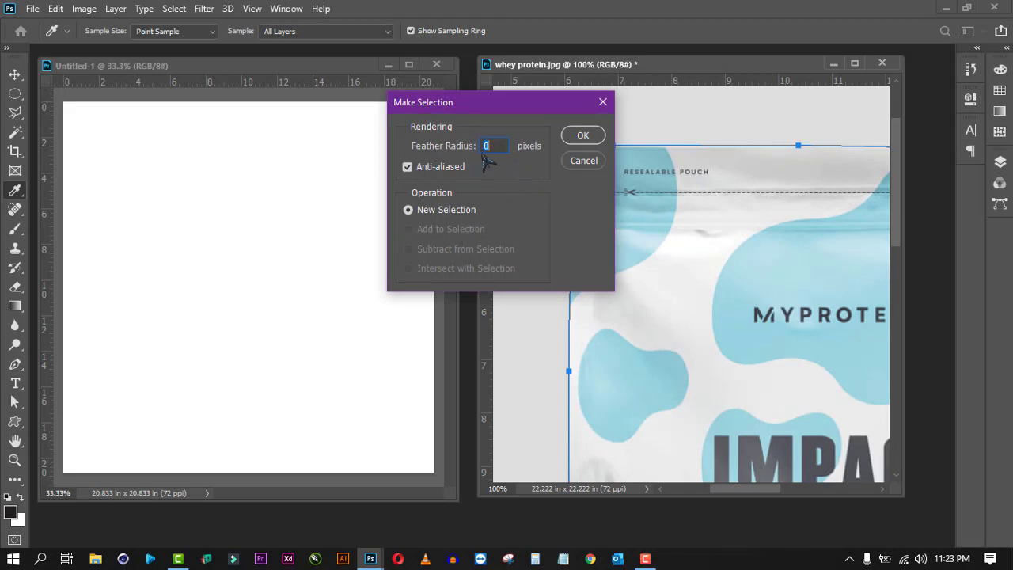
click(589, 140)
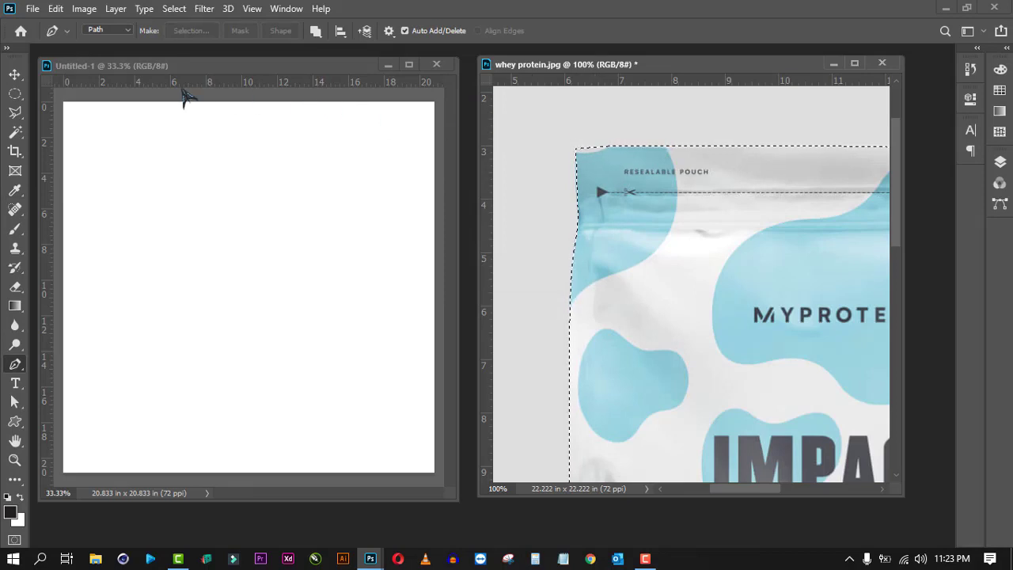
Move the selected pouch into the blank Untitled-1 document with the Move tool and position it near the canvas centre
click(15, 75)
key(v)
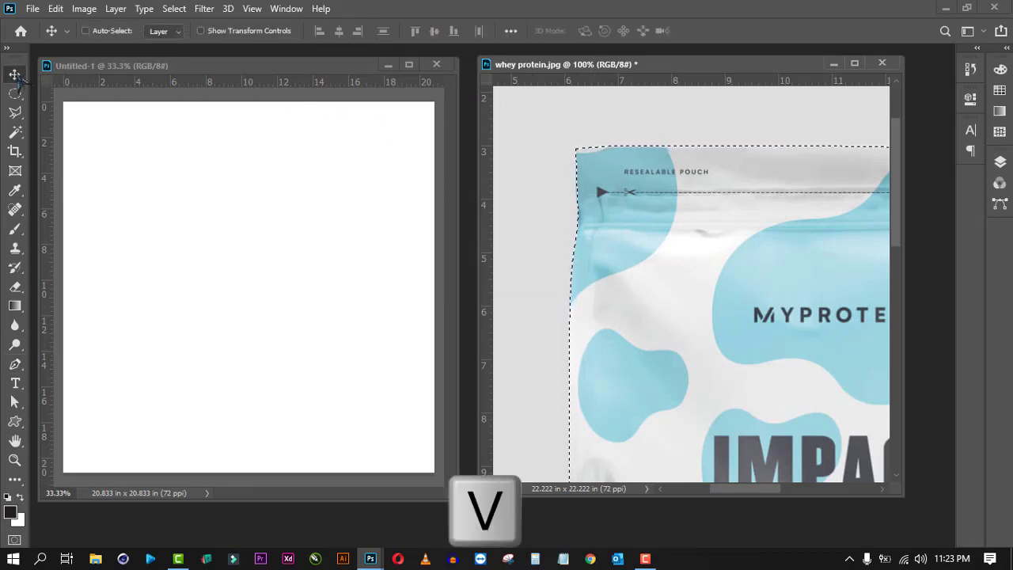
right_click(16, 76)
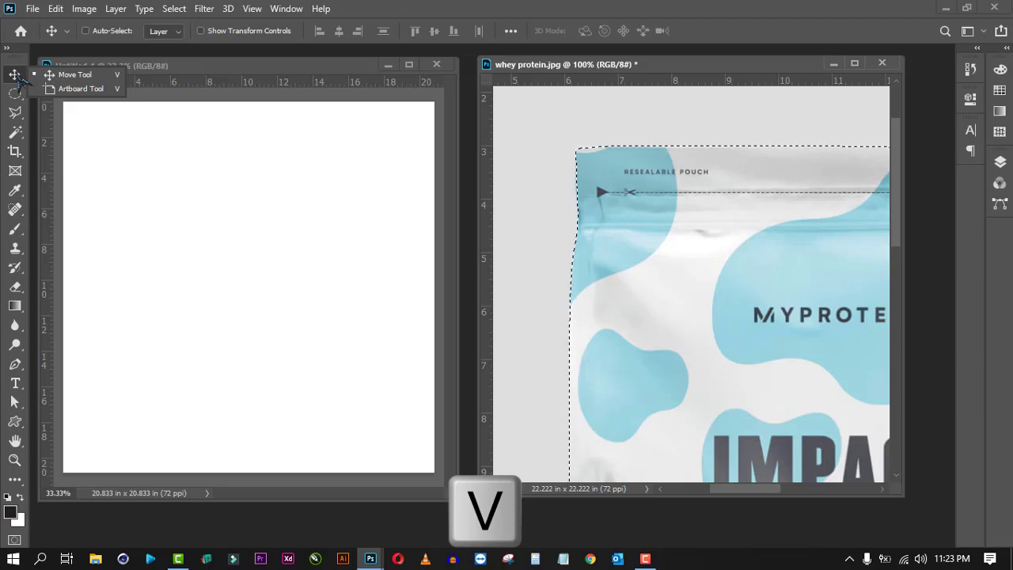
click(20, 80)
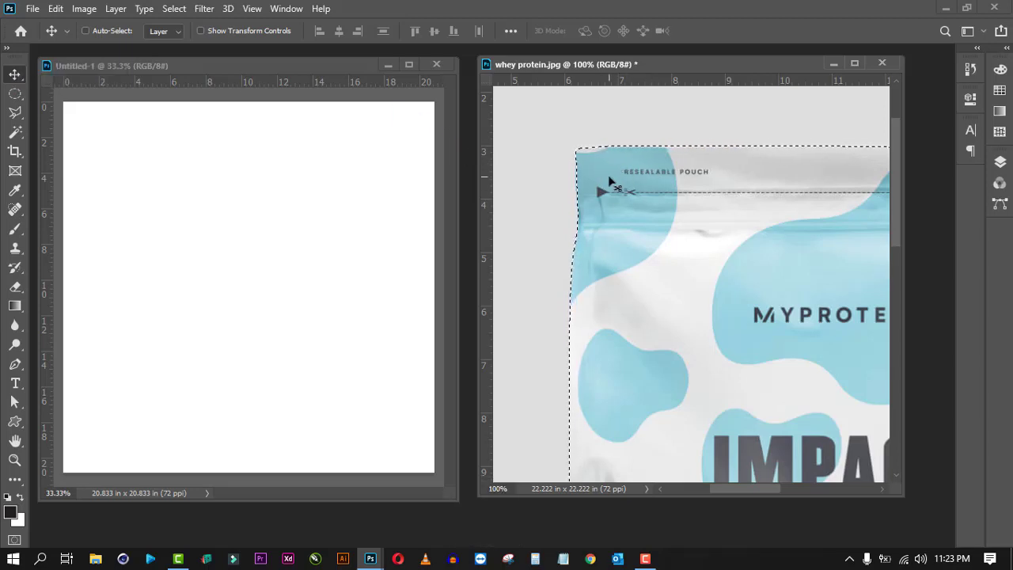
drag(602, 176, 211, 175)
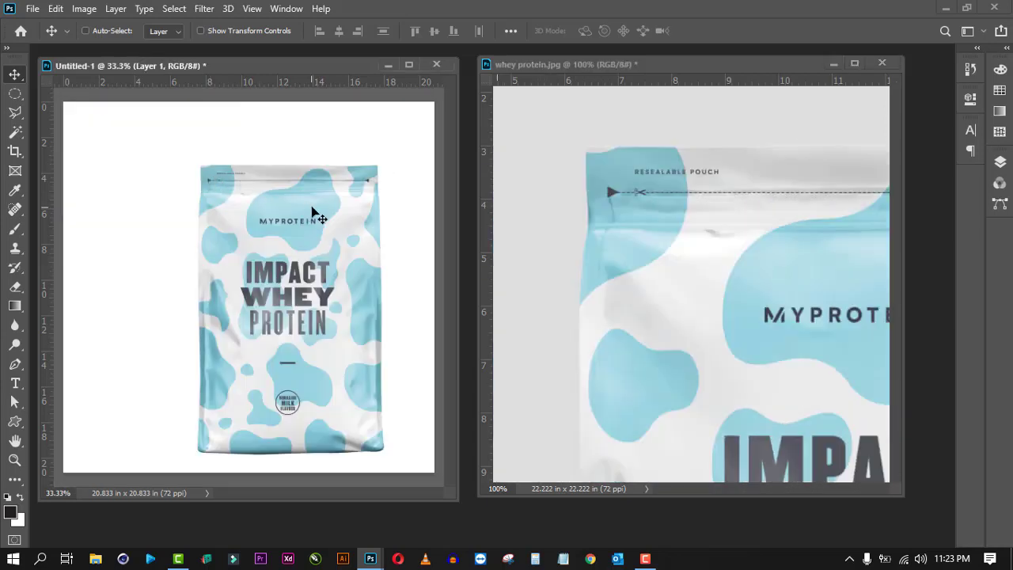
drag(316, 215, 270, 188)
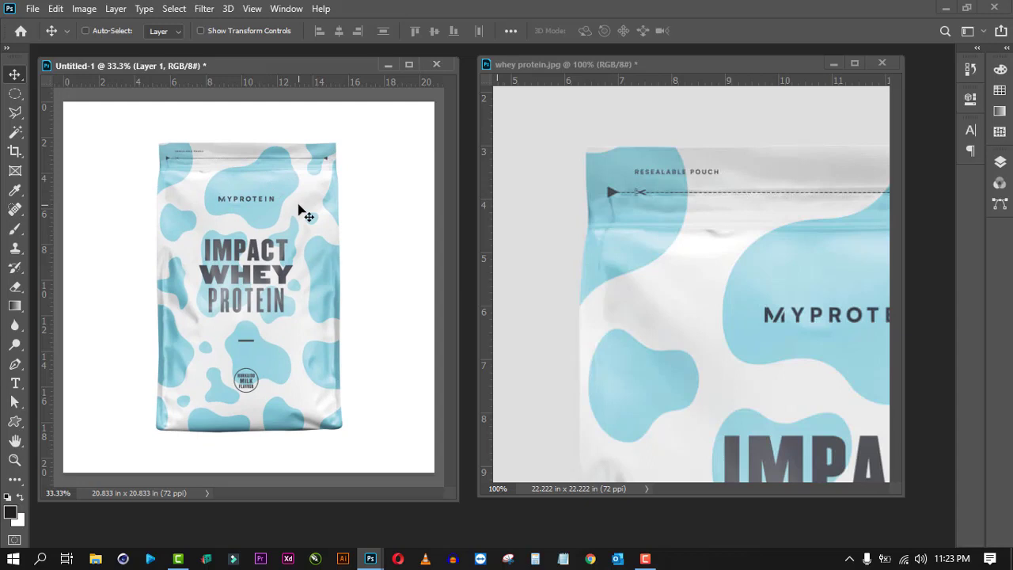
drag(258, 64, 264, 68)
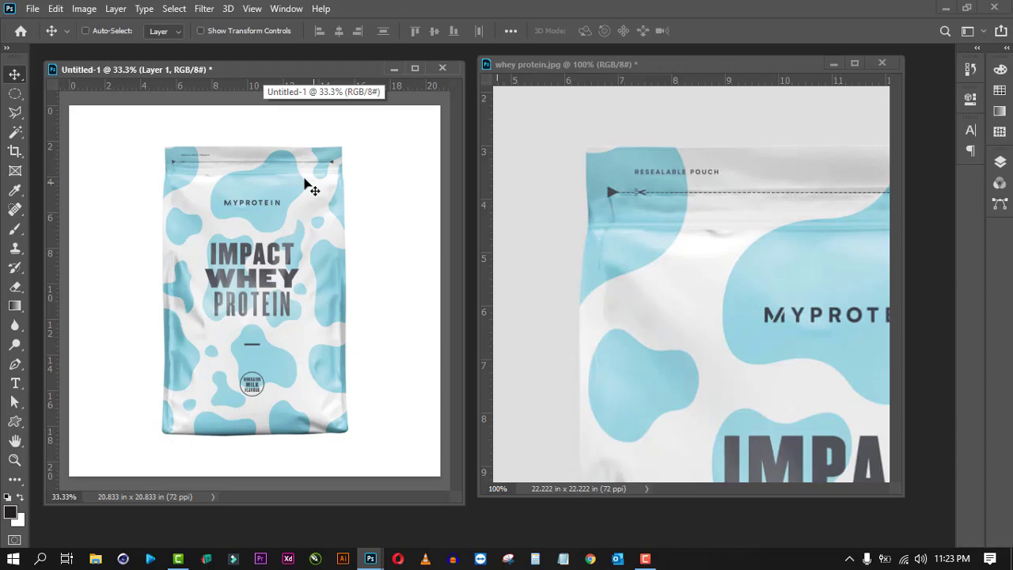
Show the document's layers and add a new empty layer above the pouch layer
click(289, 10)
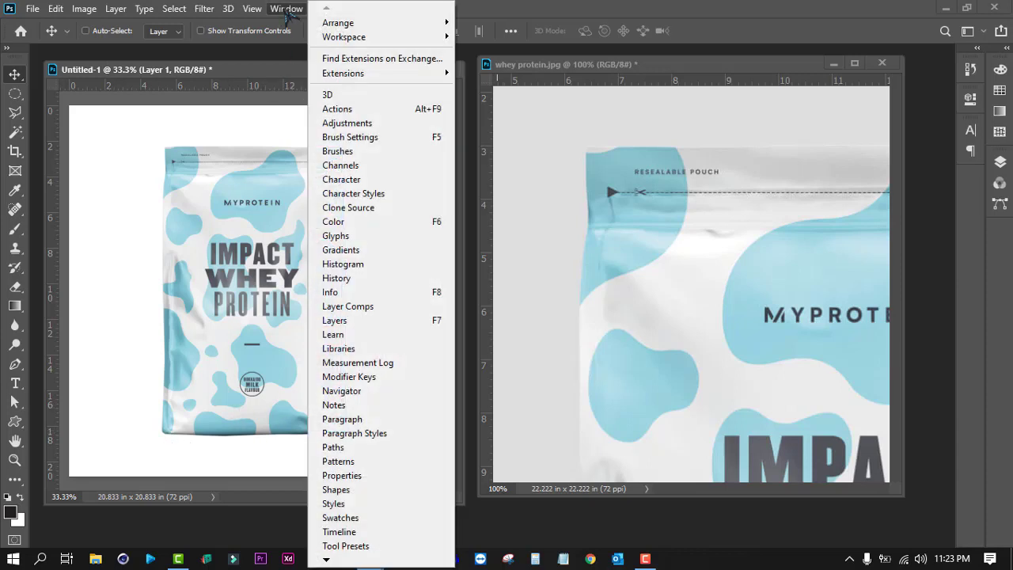
click(352, 325)
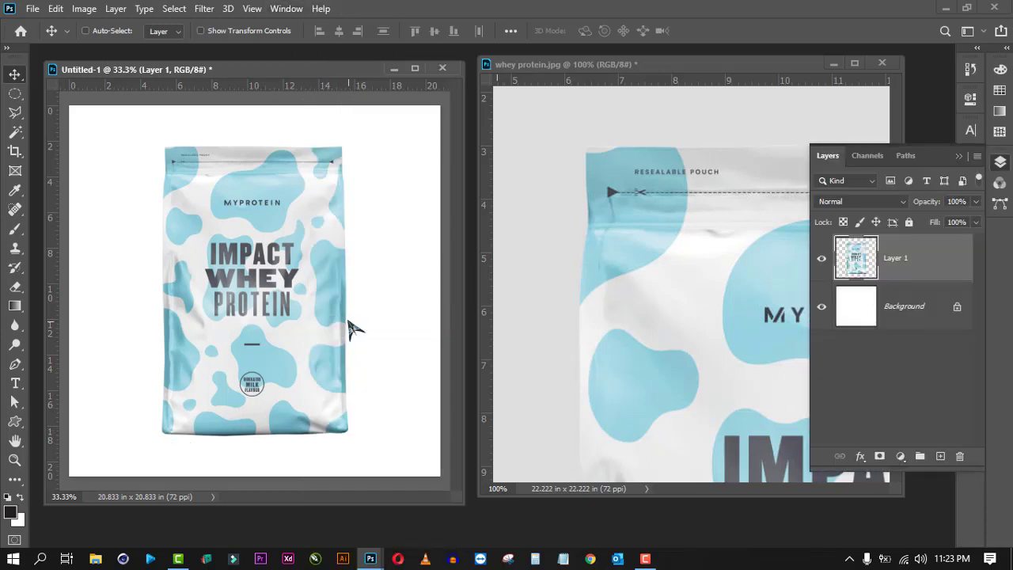
click(940, 457)
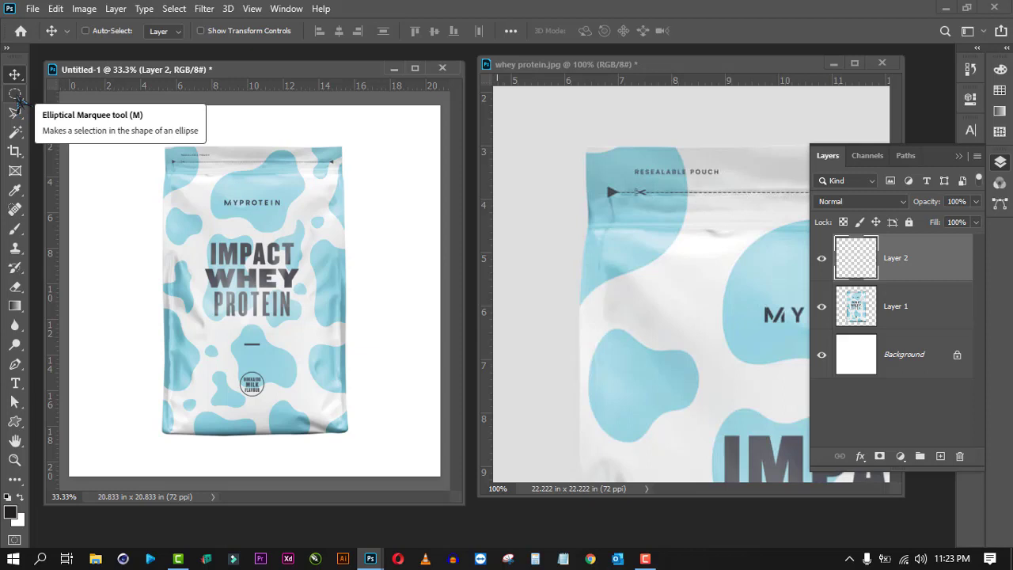
Draw a flat elliptical selection across the pouch's base, slightly wider than the pouch, with the Elliptical Marquee tool
key(m)
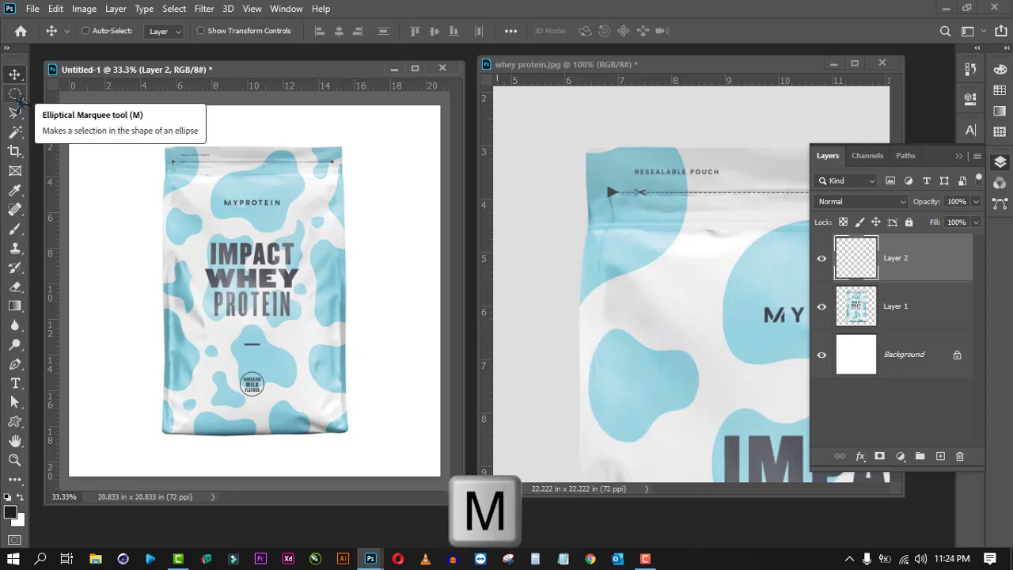
click(15, 93)
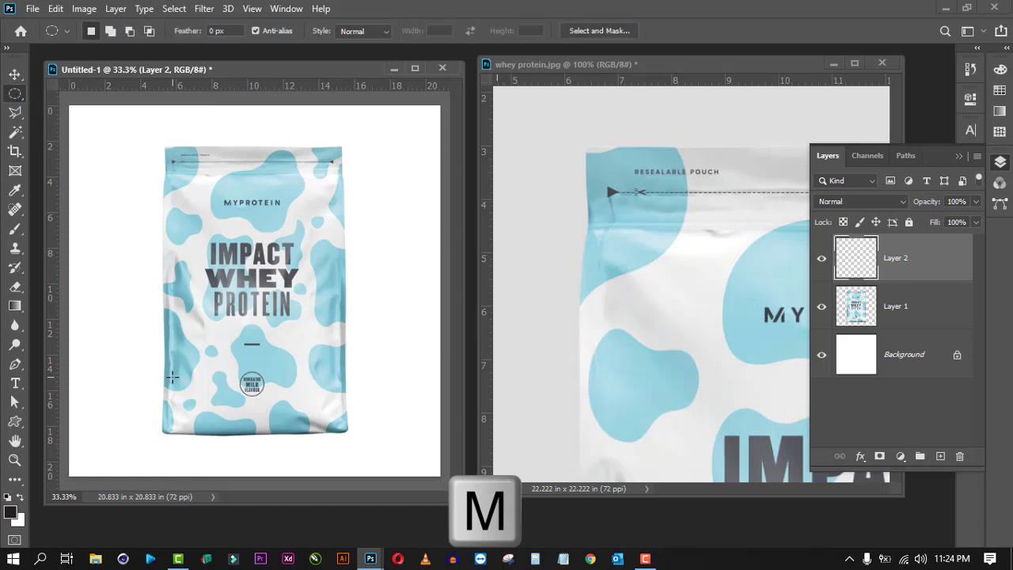
drag(157, 428, 362, 437)
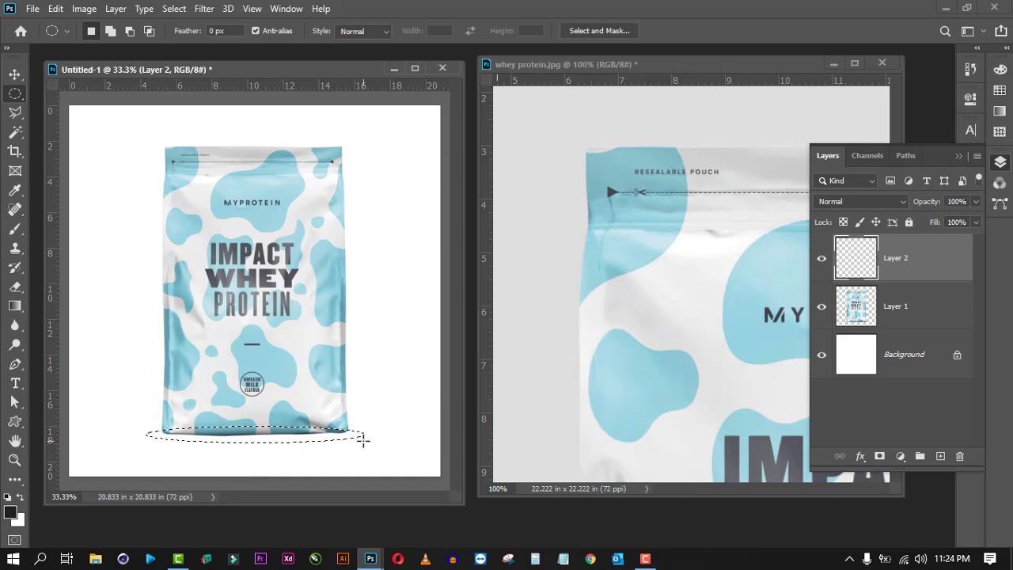
Fill the elliptical selection on the new layer with the black foreground color in Normal mode at 100% opacity, and deselect it
key(d)
click(55, 8)
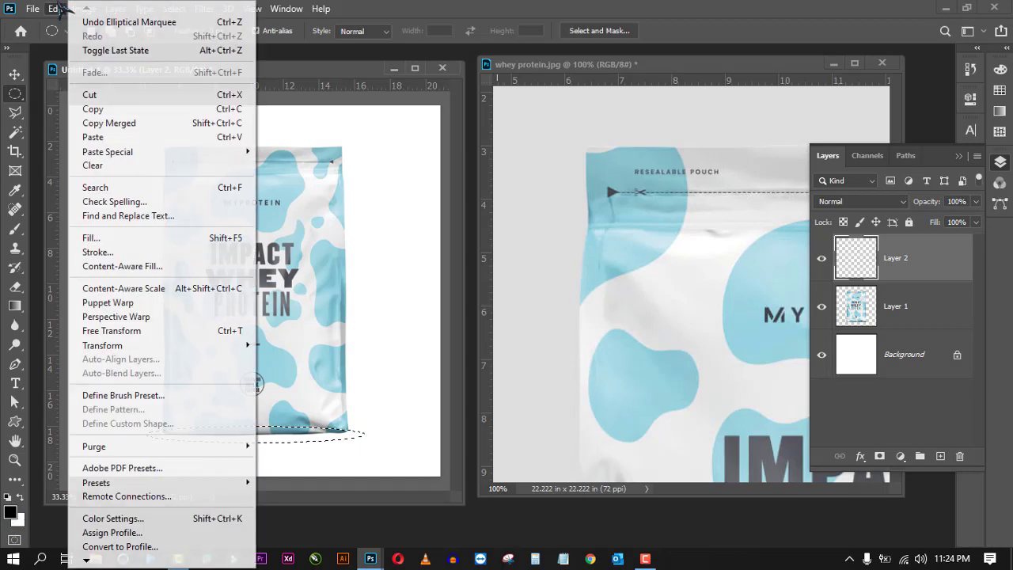
click(113, 239)
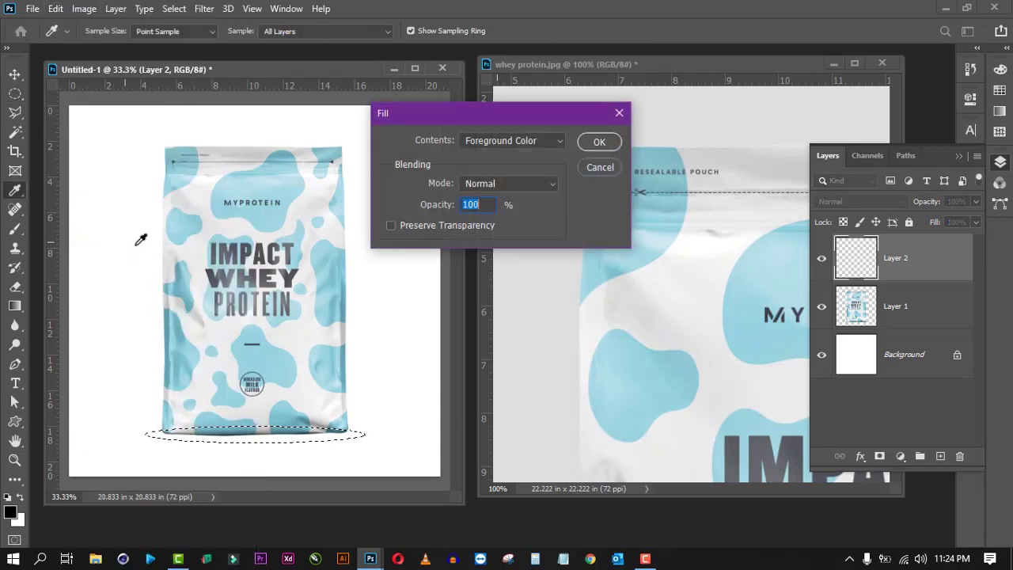
click(500, 140)
click(500, 145)
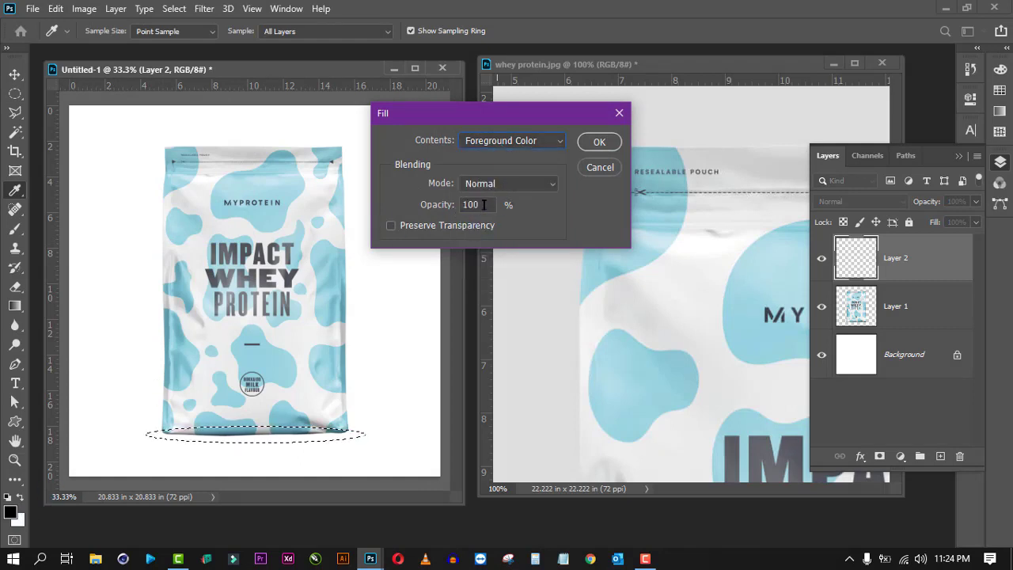
click(599, 142)
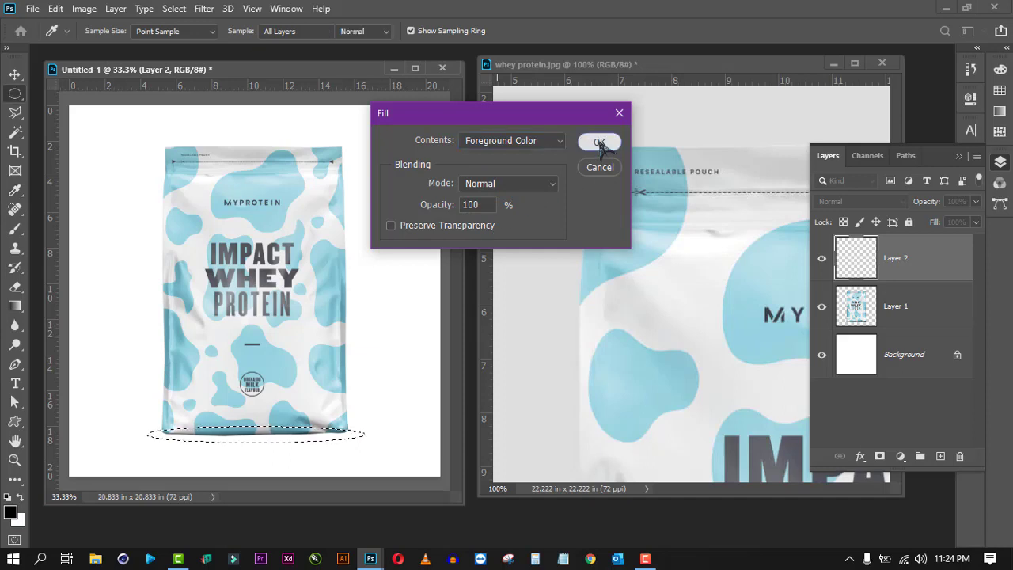
key(m)
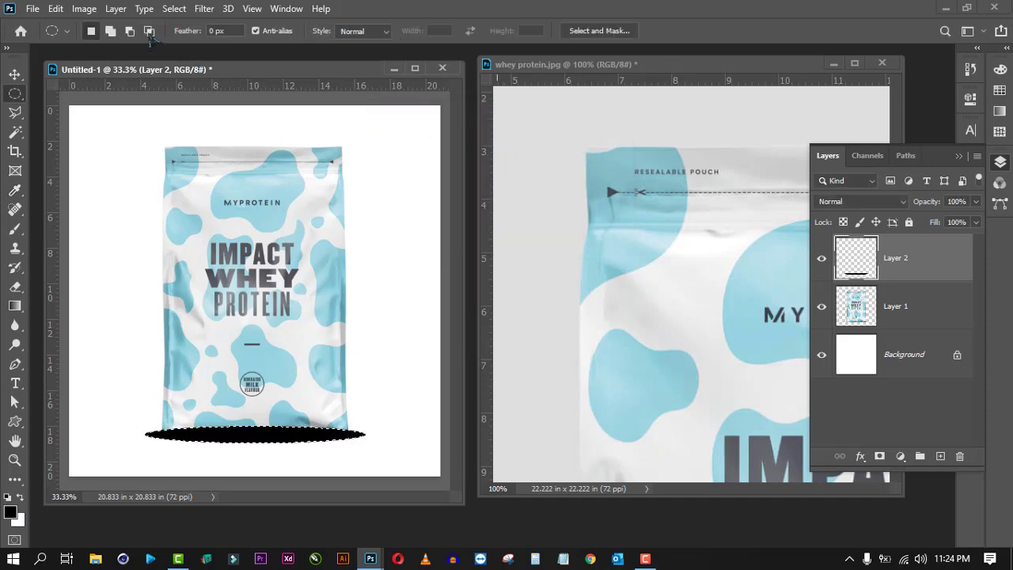
click(179, 9)
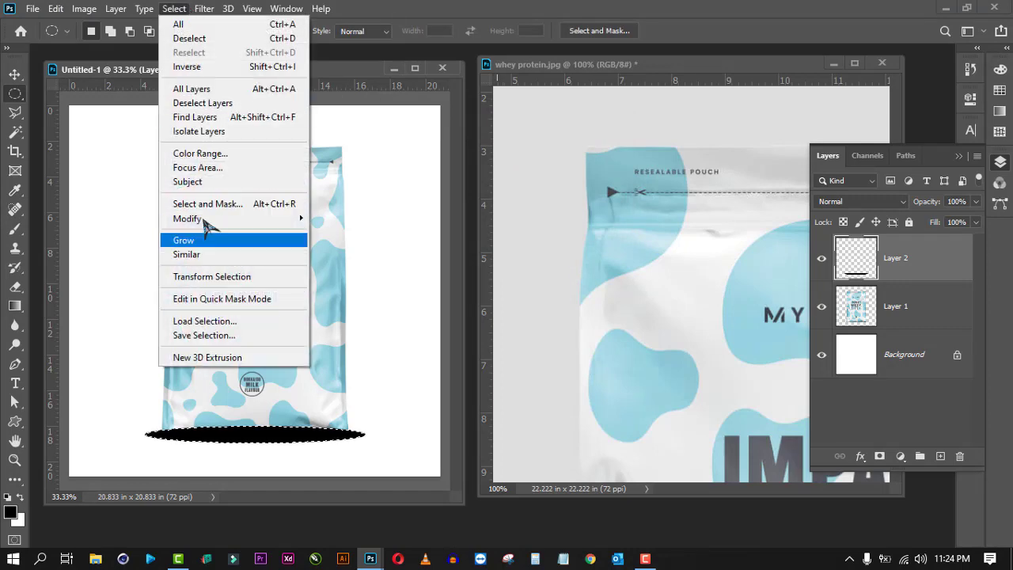
click(190, 38)
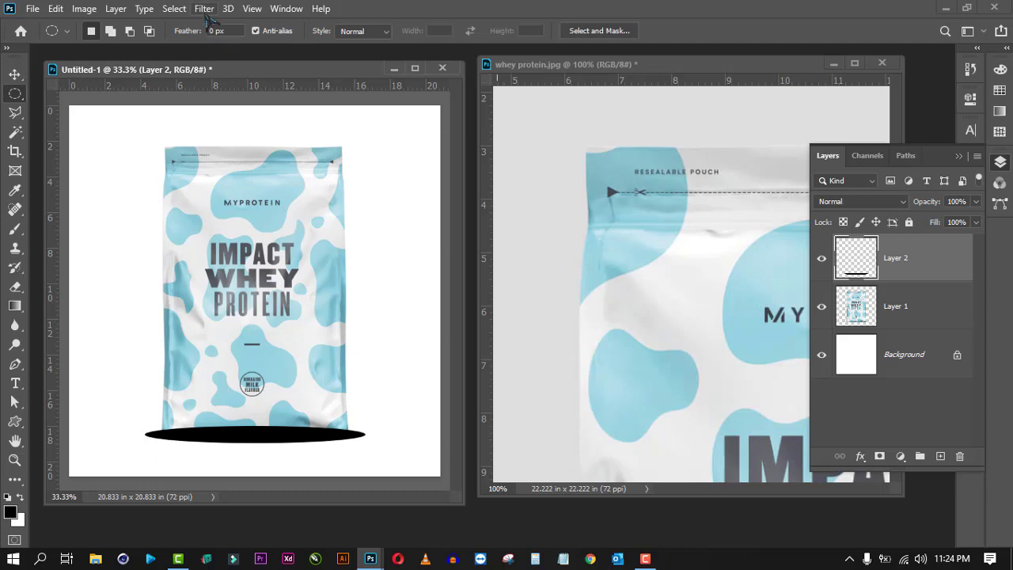
Soften the black ellipse into a shadow with a Gaussian Blur of 15.3 pixels radius
click(204, 10)
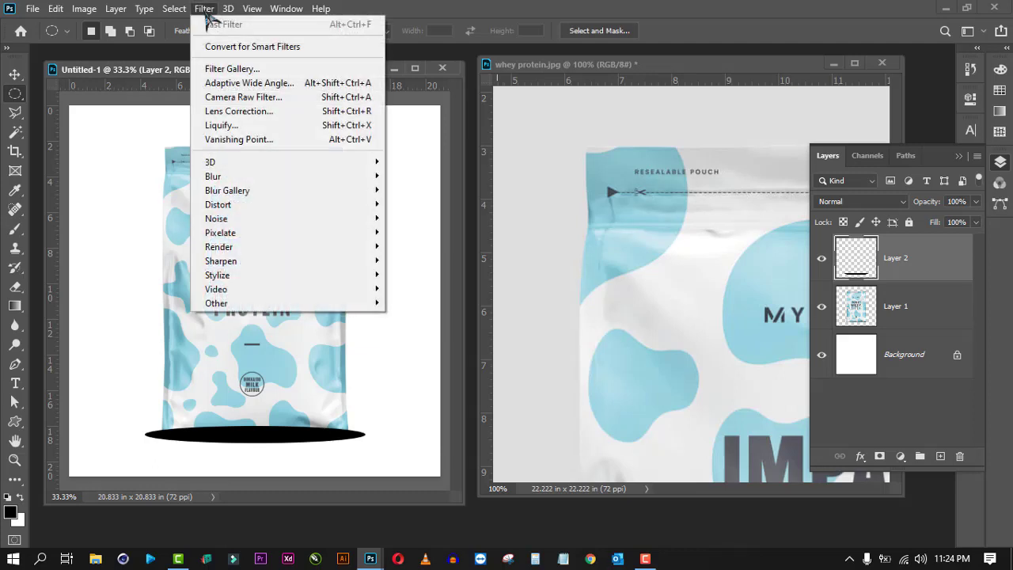
mouse_move(235, 179)
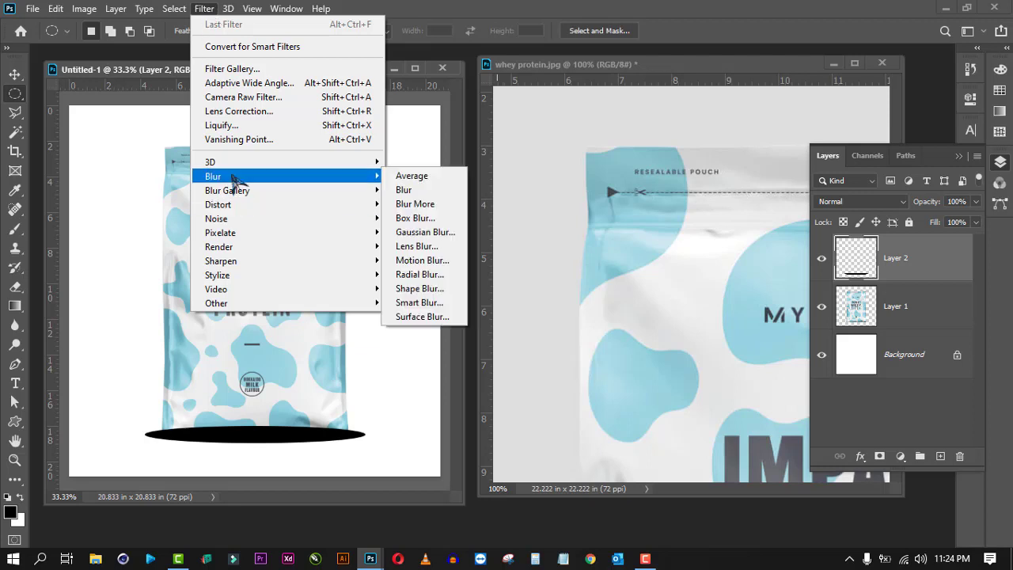
click(417, 233)
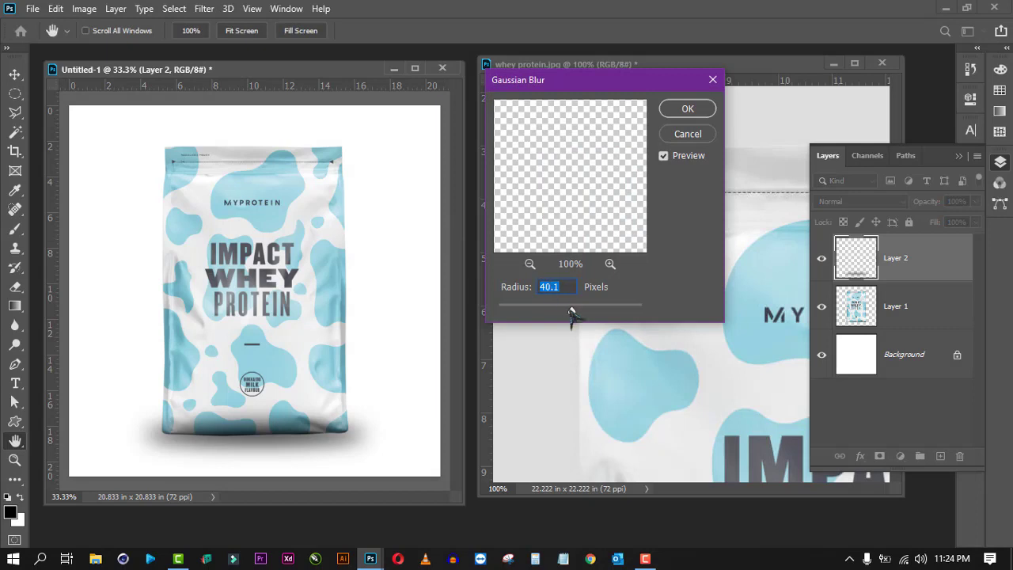
drag(575, 312, 558, 314)
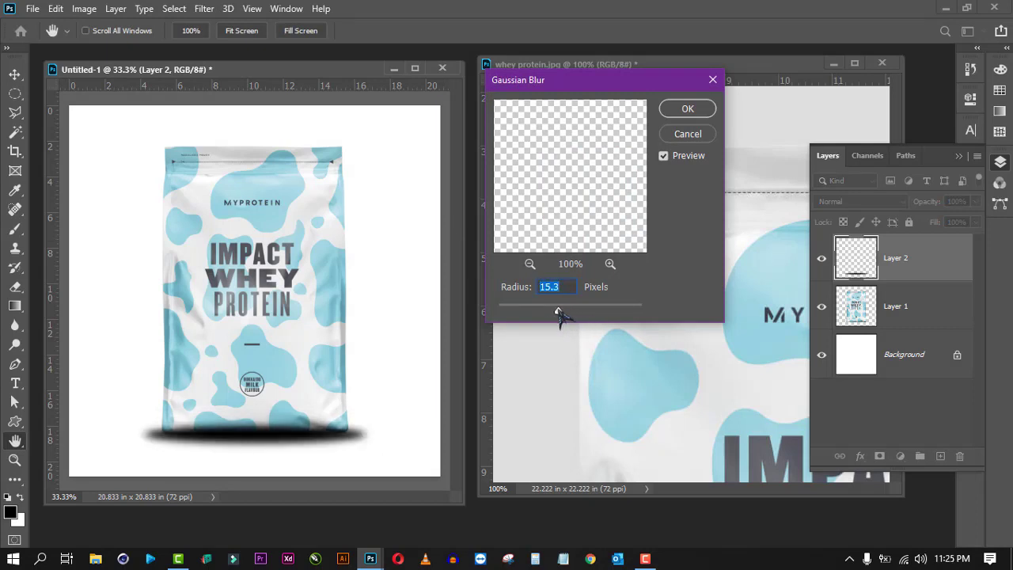
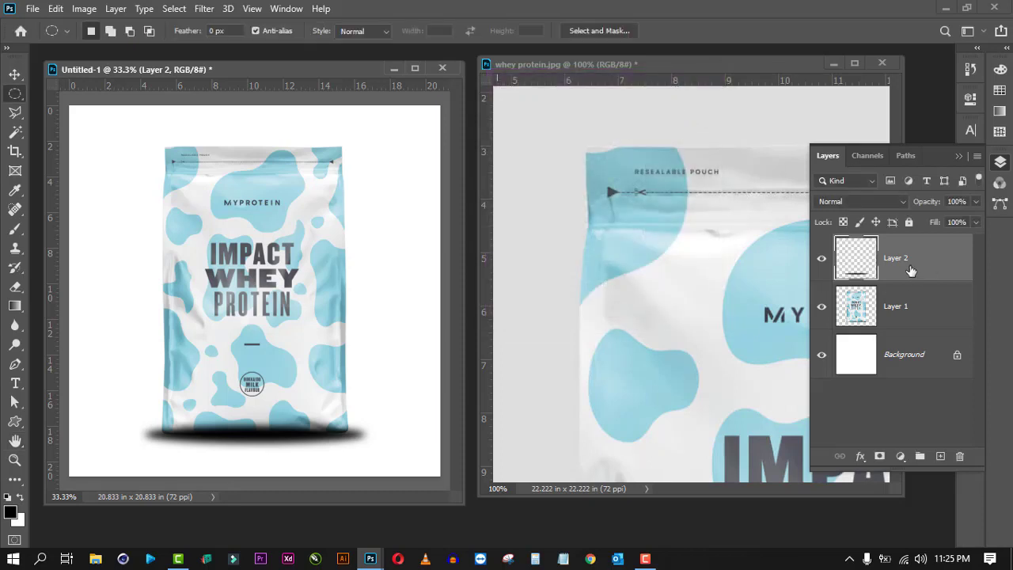
Place the shadow layer beneath the pouch layer and lower its opacity to 80%
drag(927, 264, 923, 328)
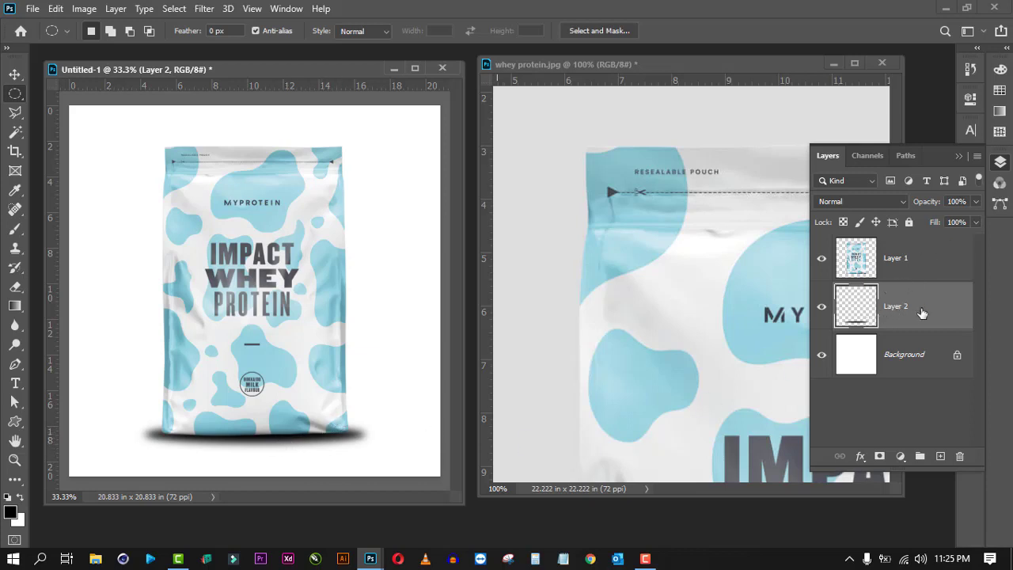
drag(934, 207, 927, 204)
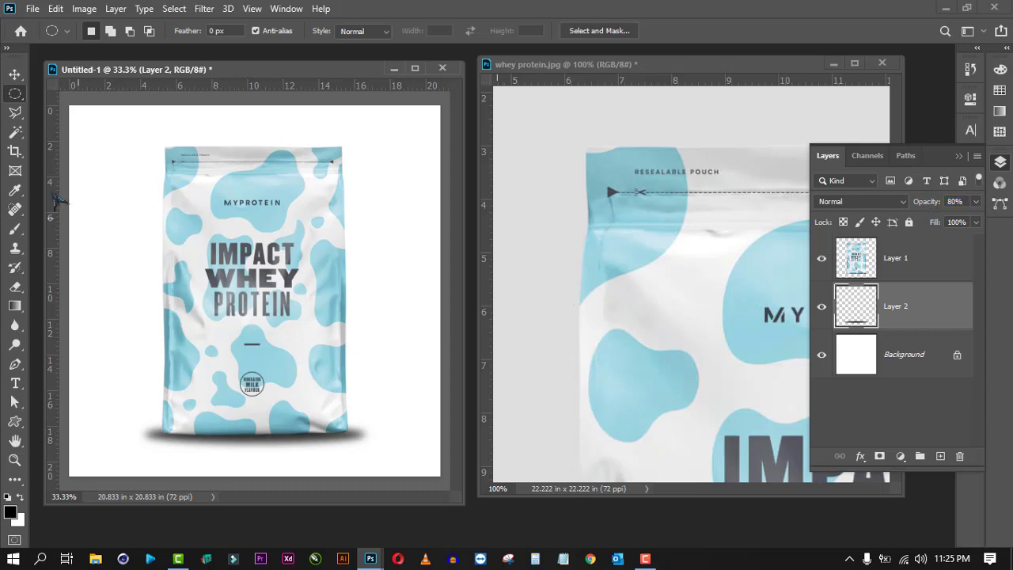
Nudge the shadow up slightly under the pouch's base and narrow it from both sides to about 90% of its width
click(16, 75)
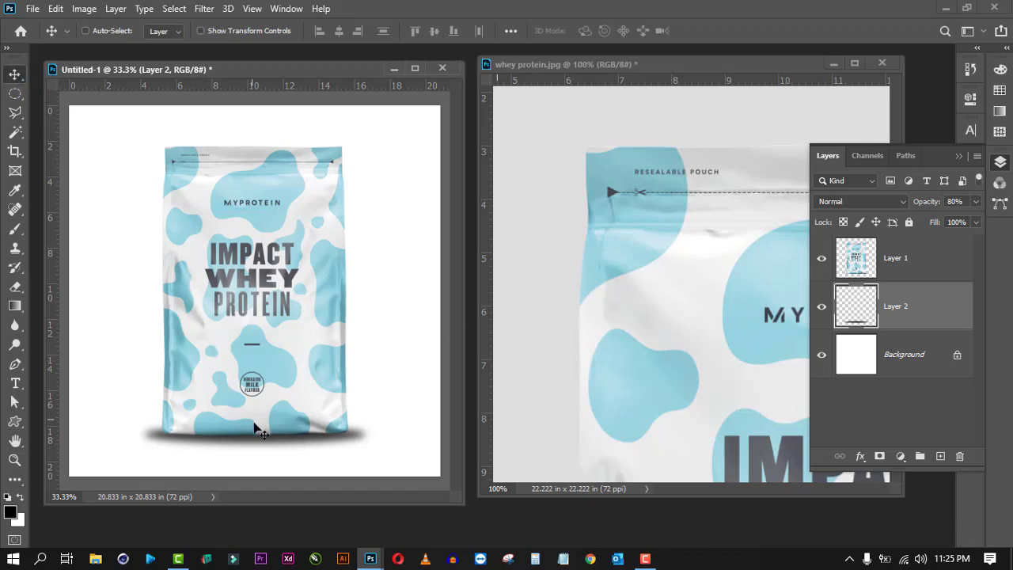
mouse_move(269, 441)
mouse_down()
mouse_move(273, 430)
mouse_move(260, 436)
mouse_up()
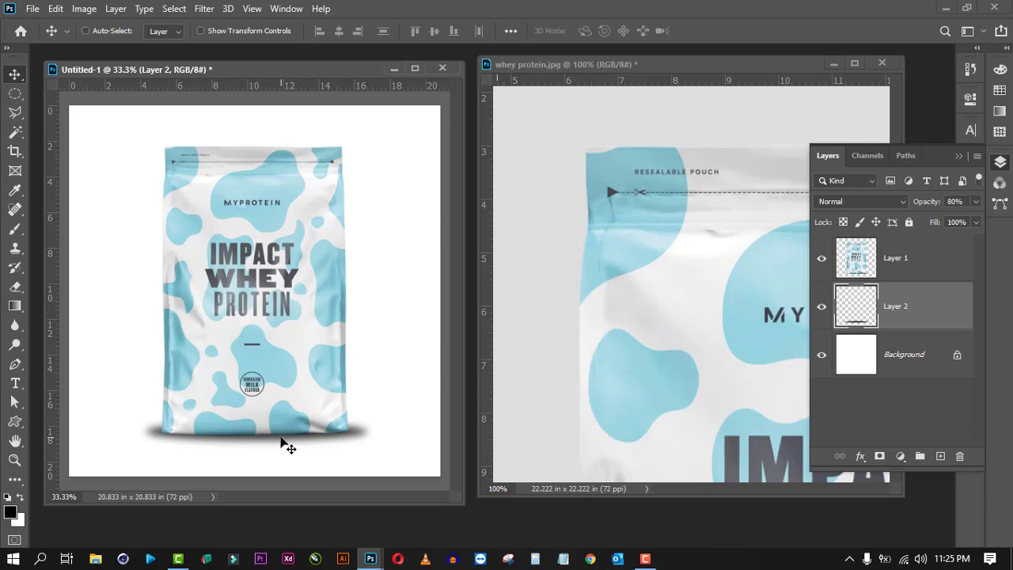
click(221, 33)
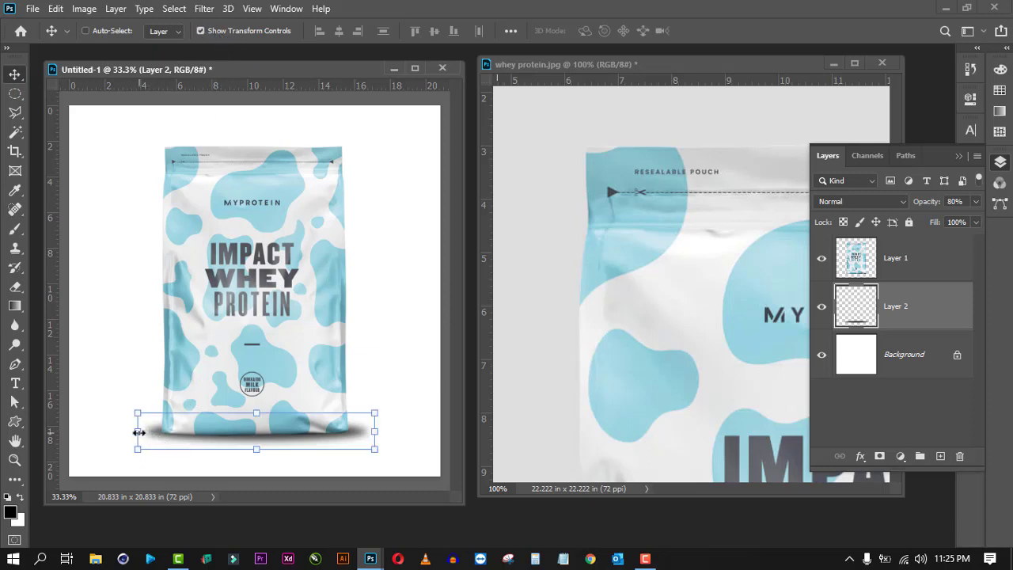
drag(138, 432, 148, 432)
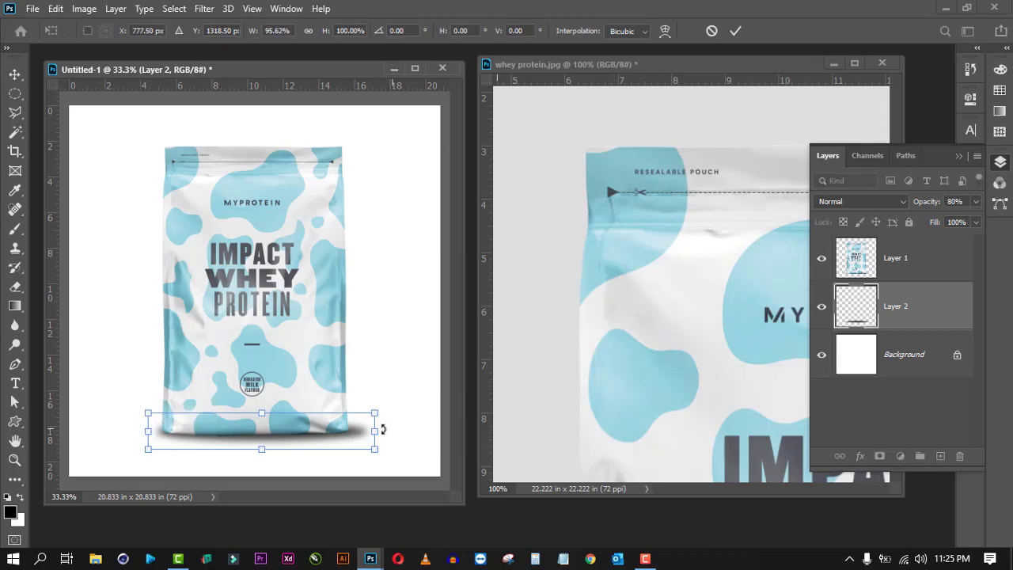
drag(374, 432, 361, 432)
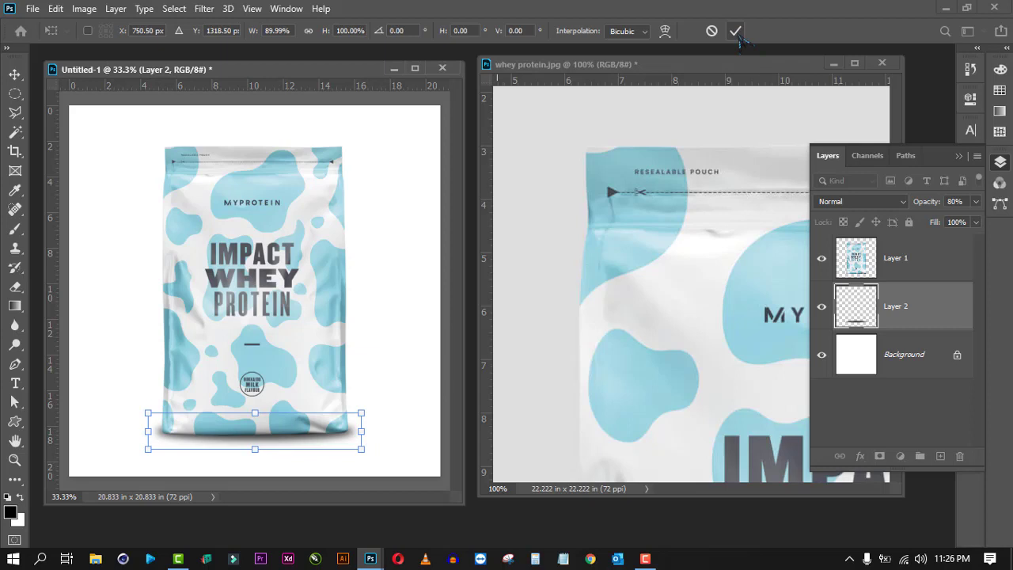
key(Return)
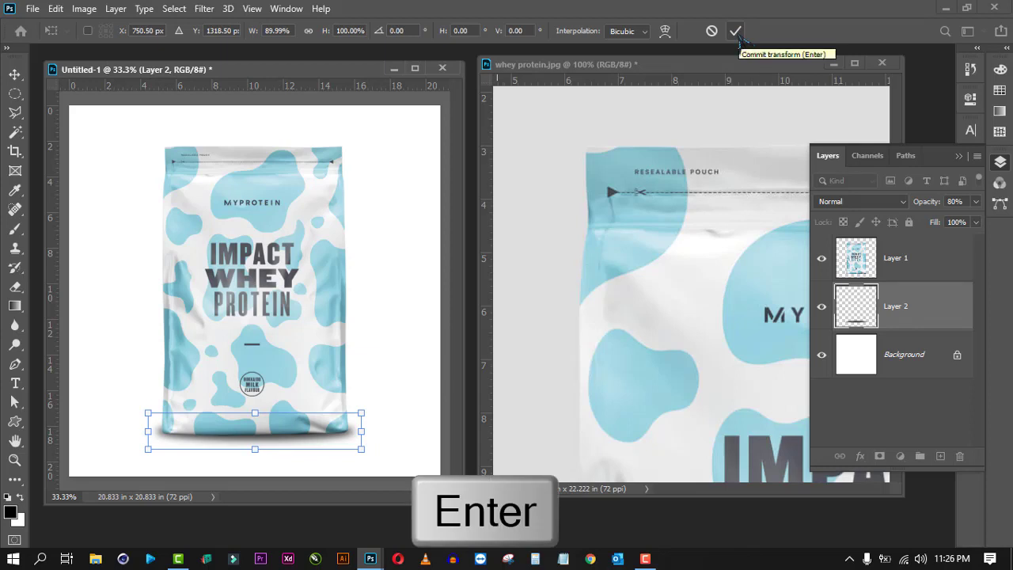
click(735, 32)
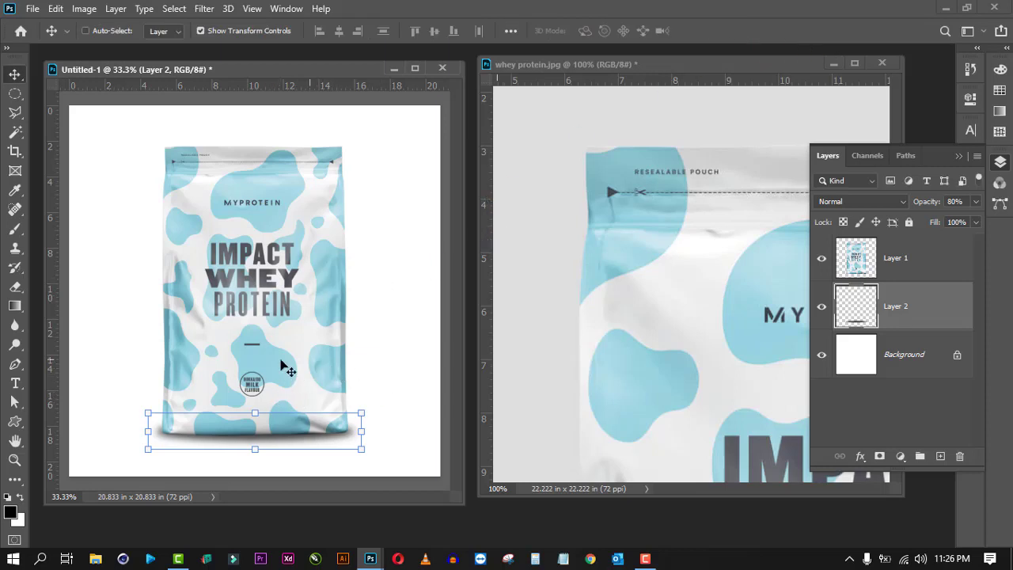
Set up a Save for Web (Legacy) export of the product image as a High JPEG with quality 70
click(33, 8)
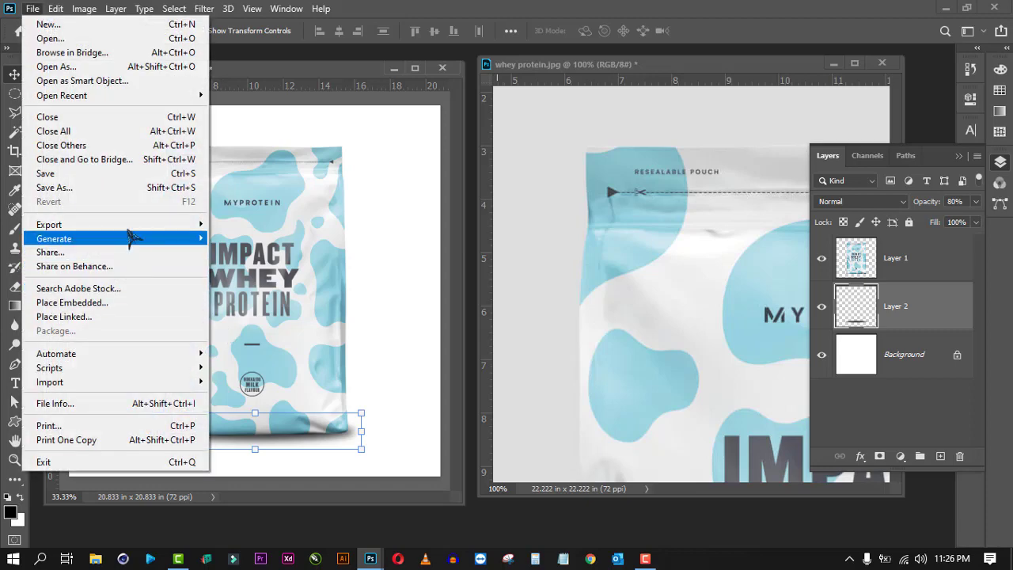
mouse_move(131, 228)
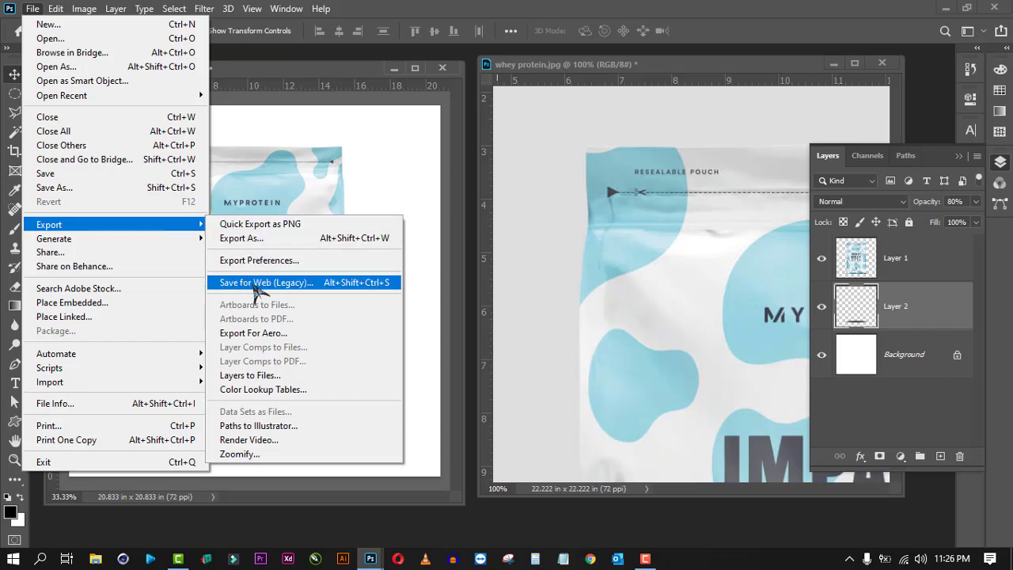
click(281, 285)
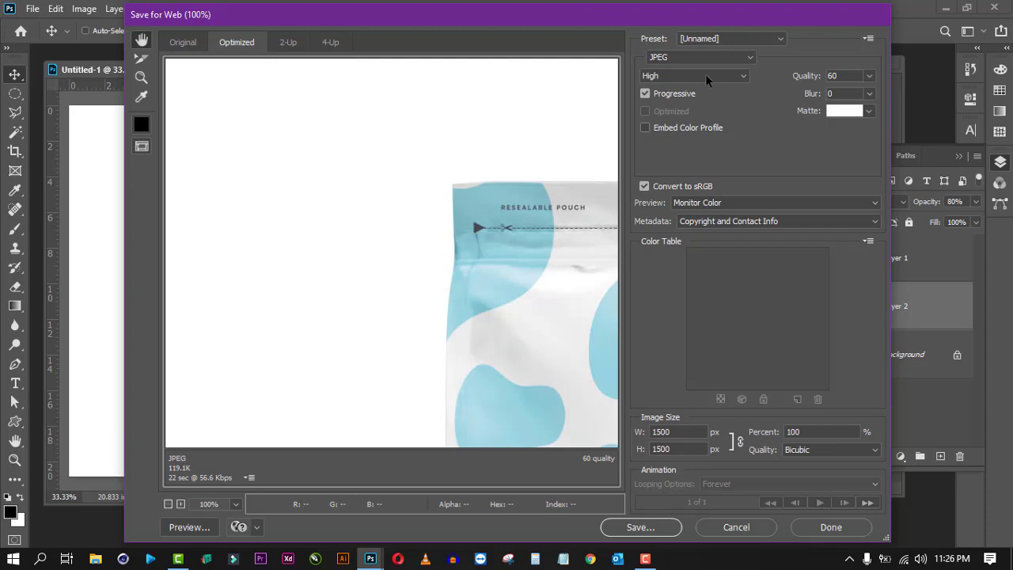
click(678, 58)
click(678, 64)
click(670, 80)
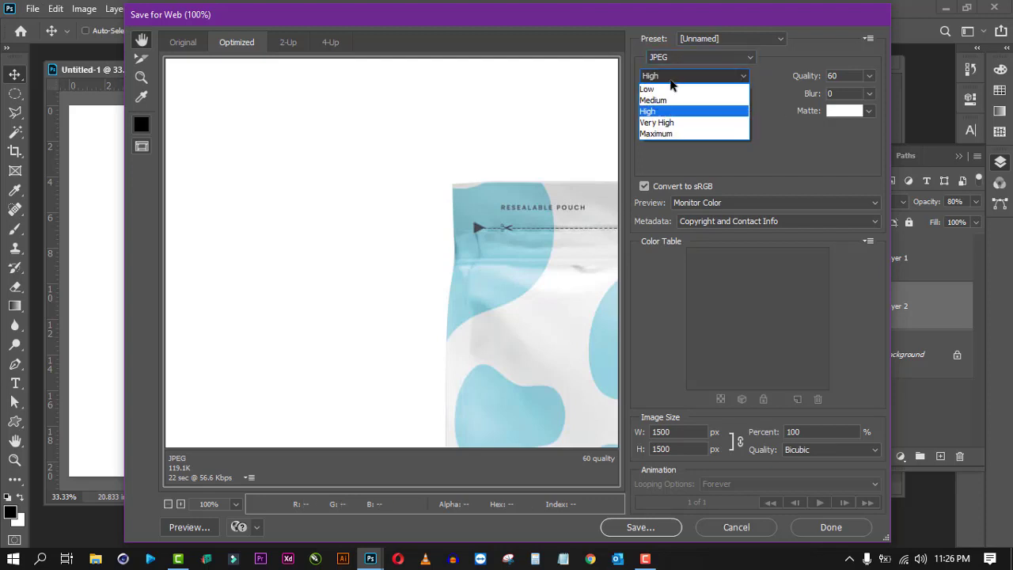
click(671, 80)
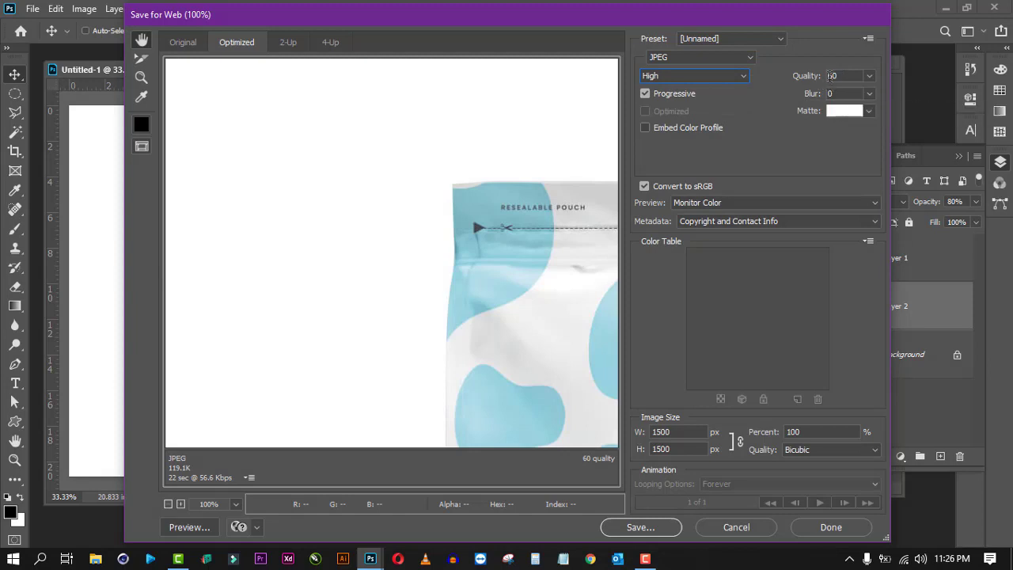
click(868, 76)
mouse_move(842, 95)
mouse_down()
mouse_move(874, 95)
mouse_move(840, 102)
mouse_move(850, 98)
mouse_up()
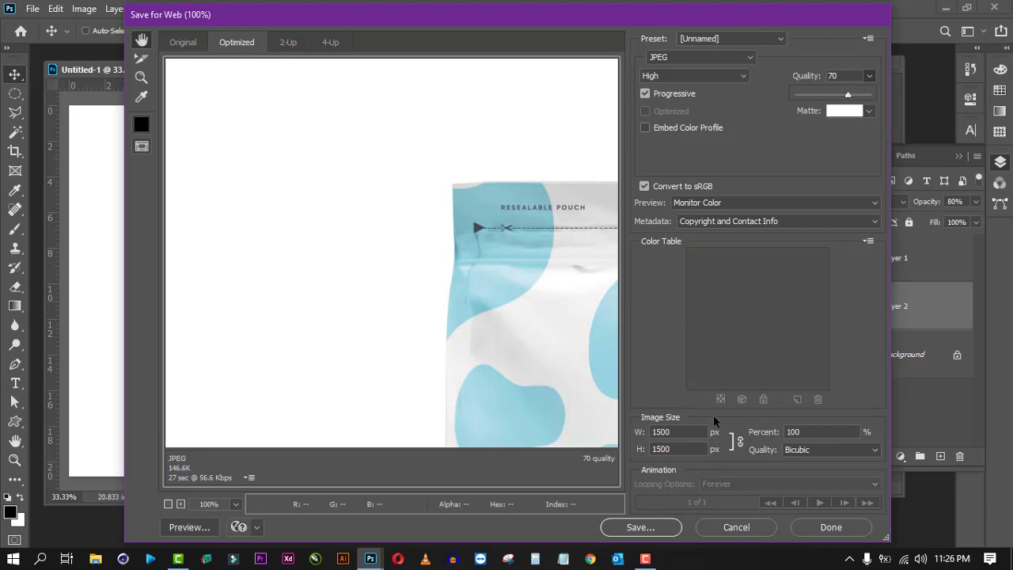
Save the optimized JPEG in folder 11 under the file name WheyProteinAmazon
click(639, 528)
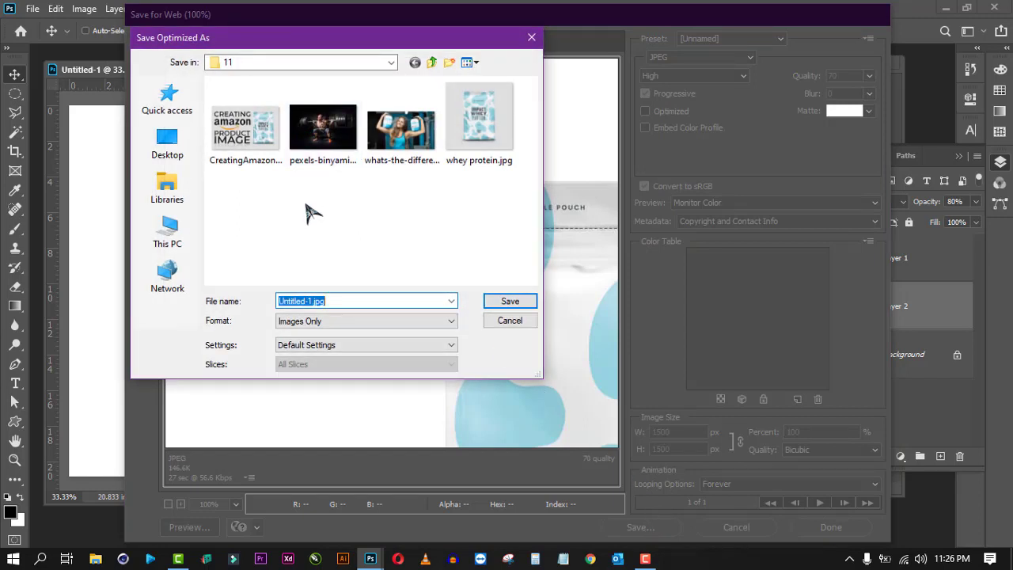
text(WheyProteinAmazon)
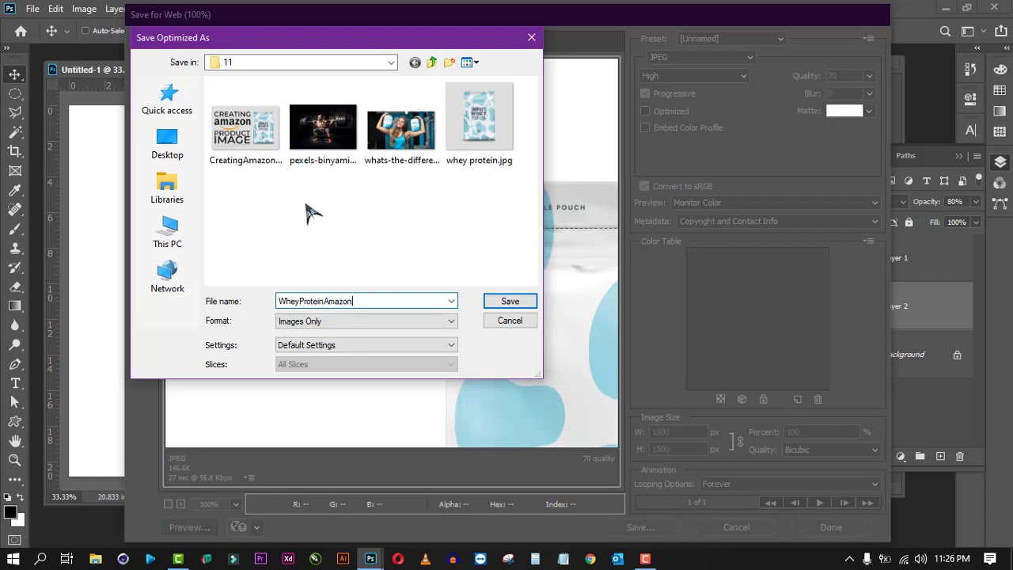
click(506, 301)
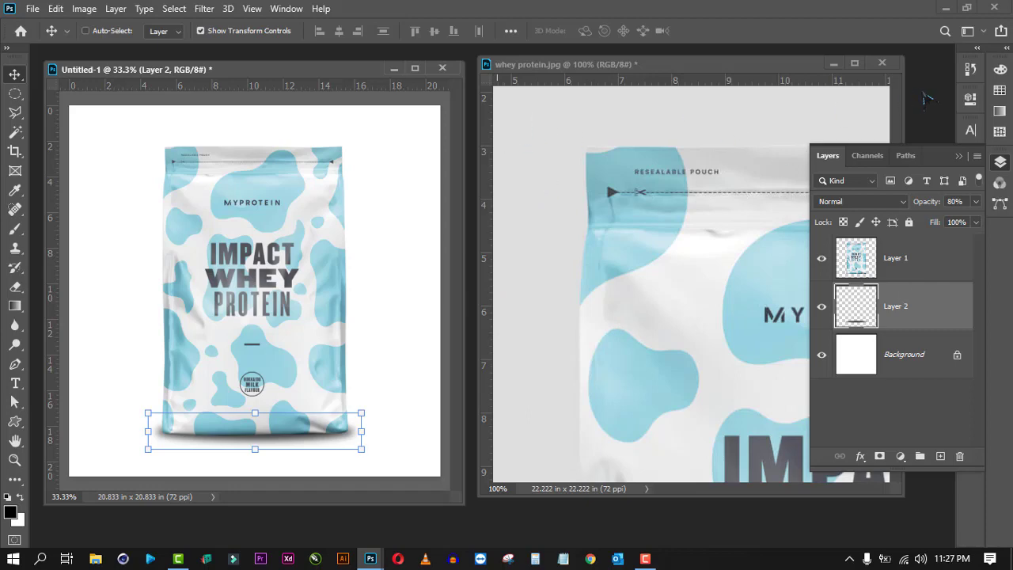
Open the dark pexels weightlifter photo from folder 11 and float it in its own window over the other documents
key(ctrl+o)
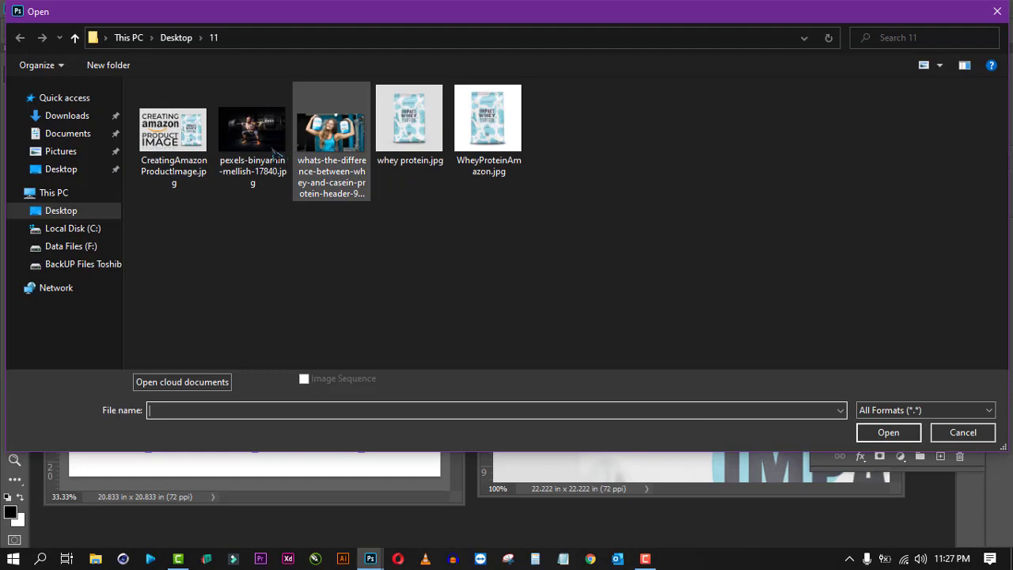
click(251, 130)
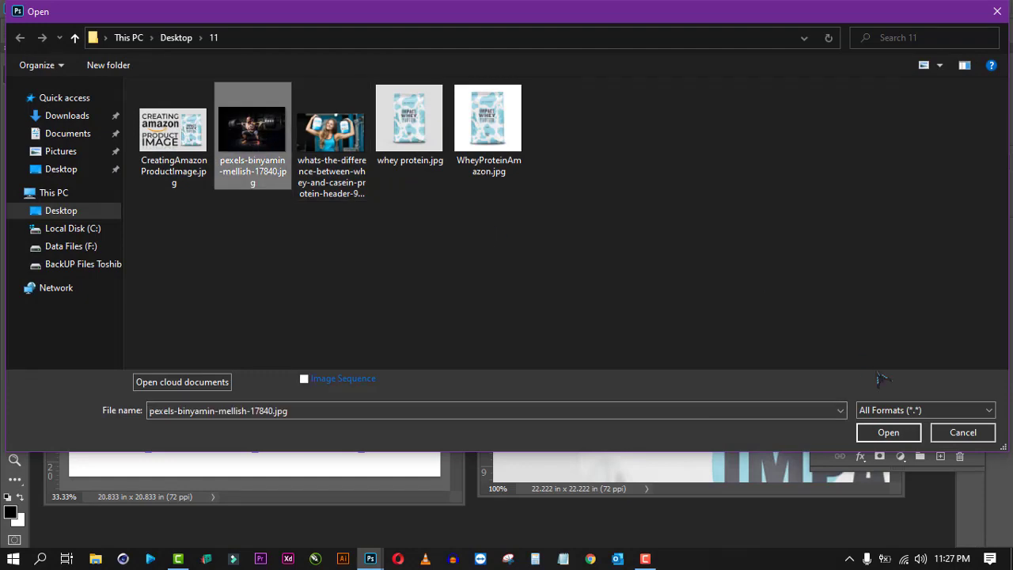
click(886, 435)
drag(272, 68, 458, 130)
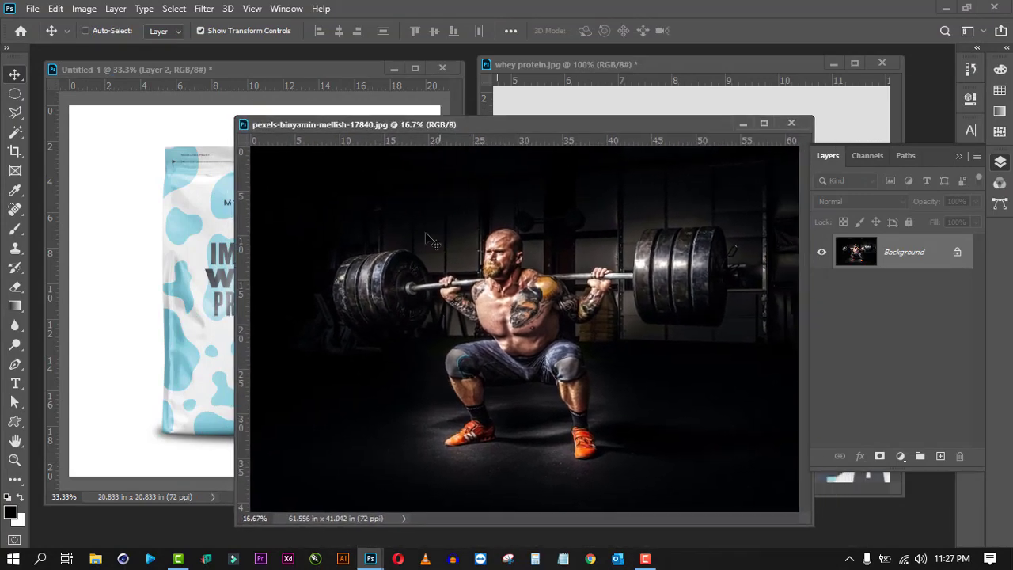
Check the weightlifter photo's pixel width and height in the Image Size settings
right_click(506, 130)
click(532, 147)
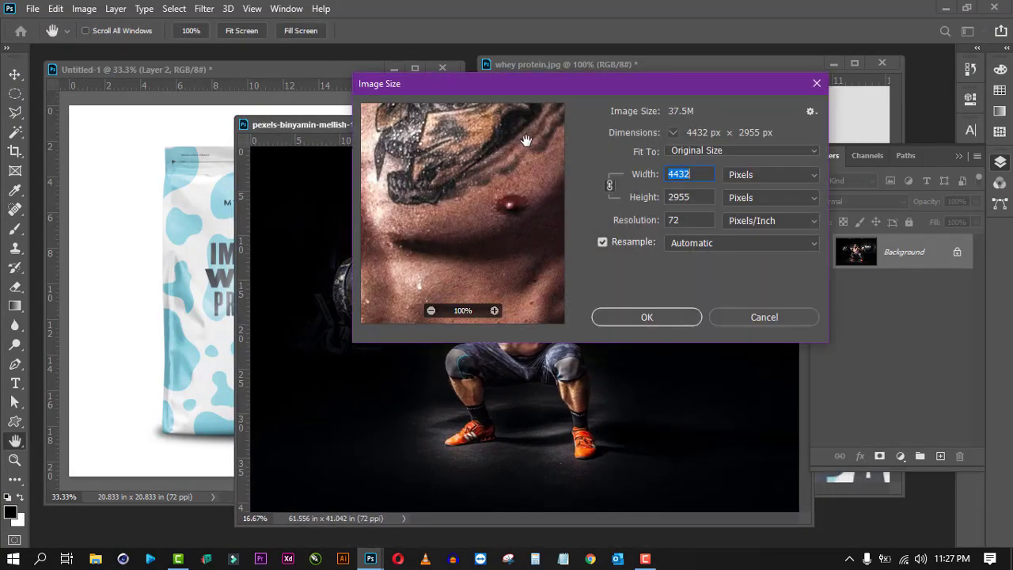
click(694, 176)
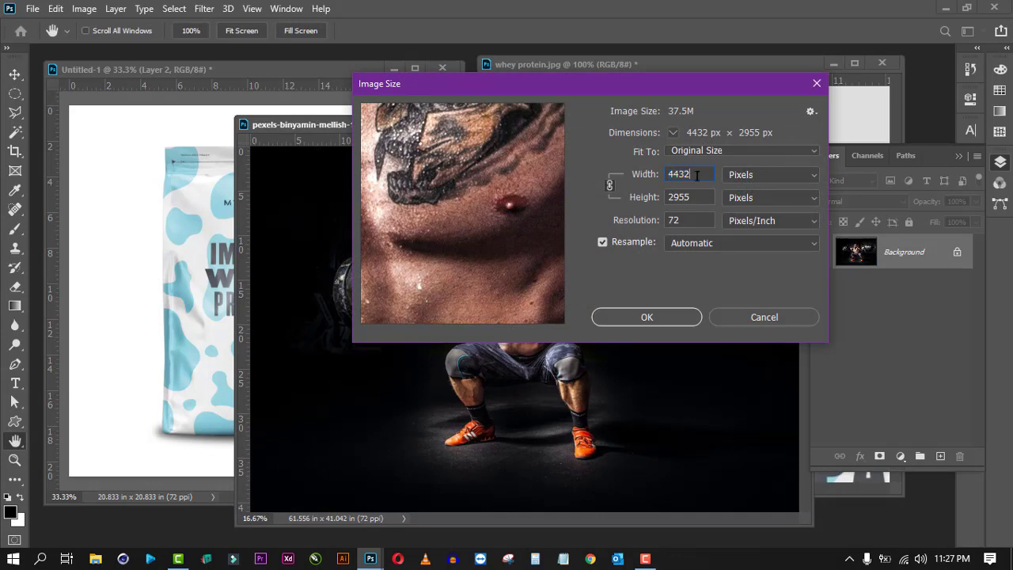
double_click(672, 177)
key(Tab)
click(660, 319)
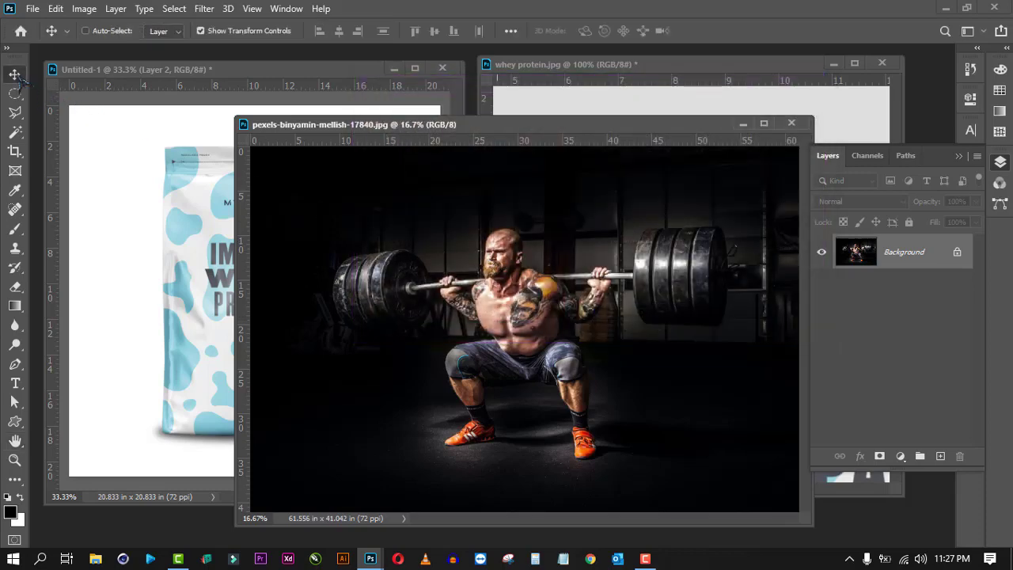
Copy the weightlifter photo into Untitled-1 beneath the pouch layer, filling the canvas with the lifter at the right edge, and enlarge the document window
drag(379, 125, 473, 145)
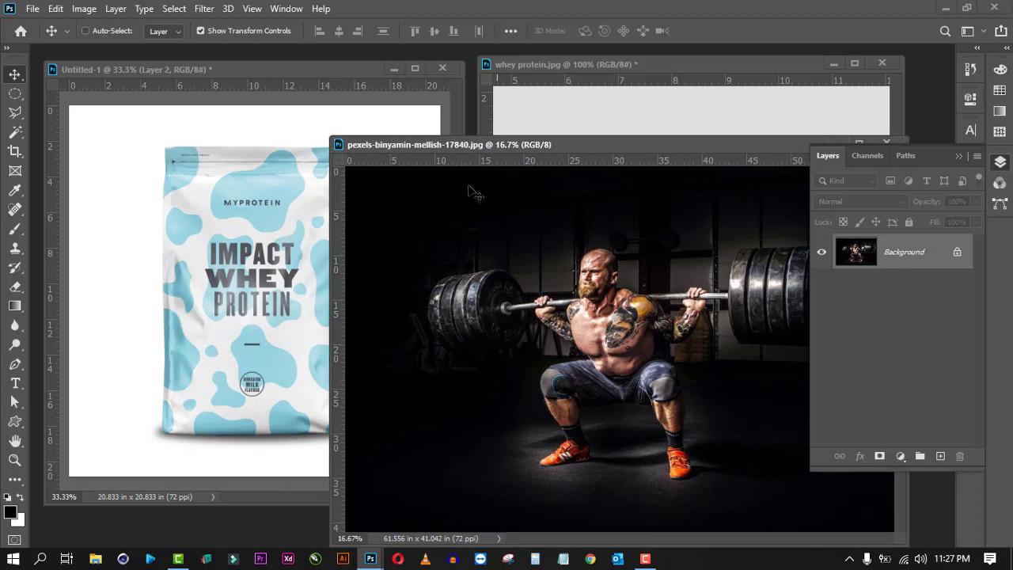
drag(530, 288, 256, 254)
drag(395, 260, 394, 187)
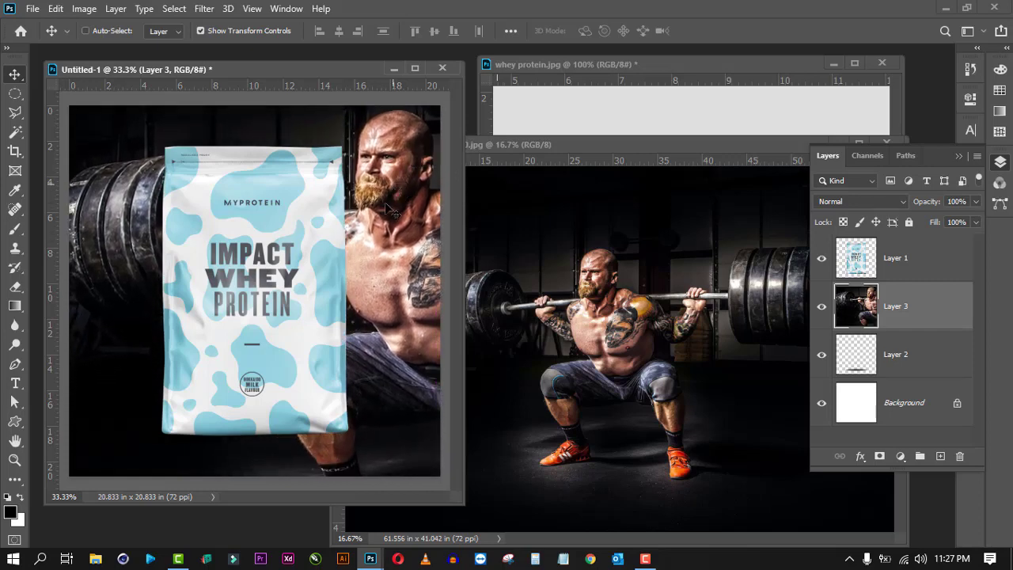
drag(457, 504, 505, 520)
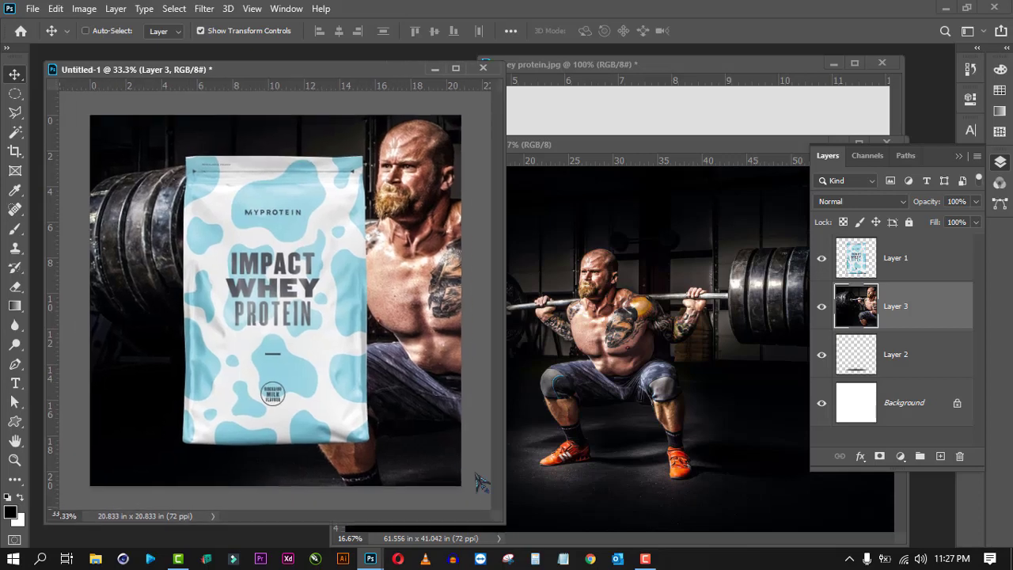
Move the pouch layer to the canvas's lower-left area and scale it down proportionally to about half its size
click(916, 261)
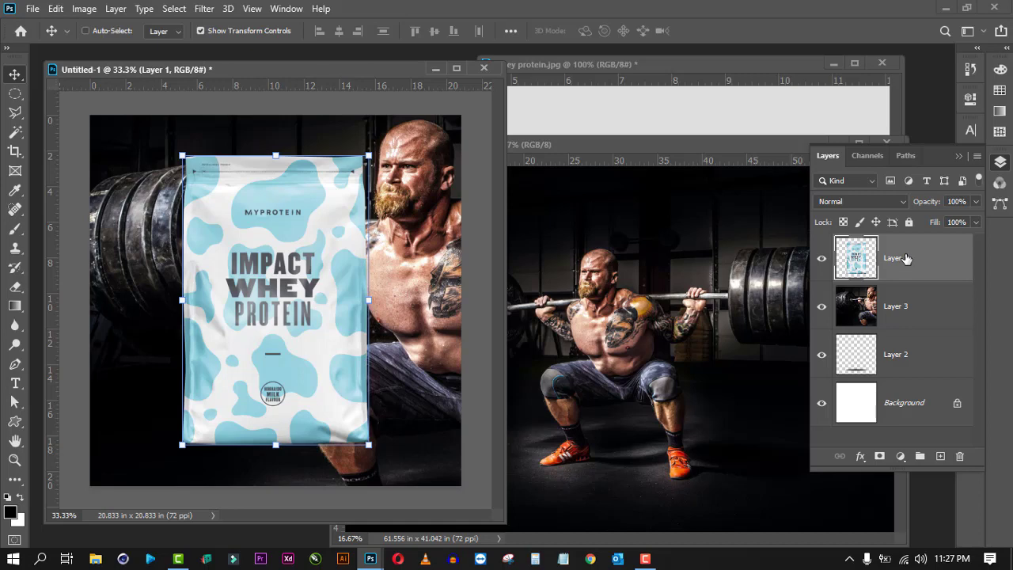
drag(329, 236, 247, 268)
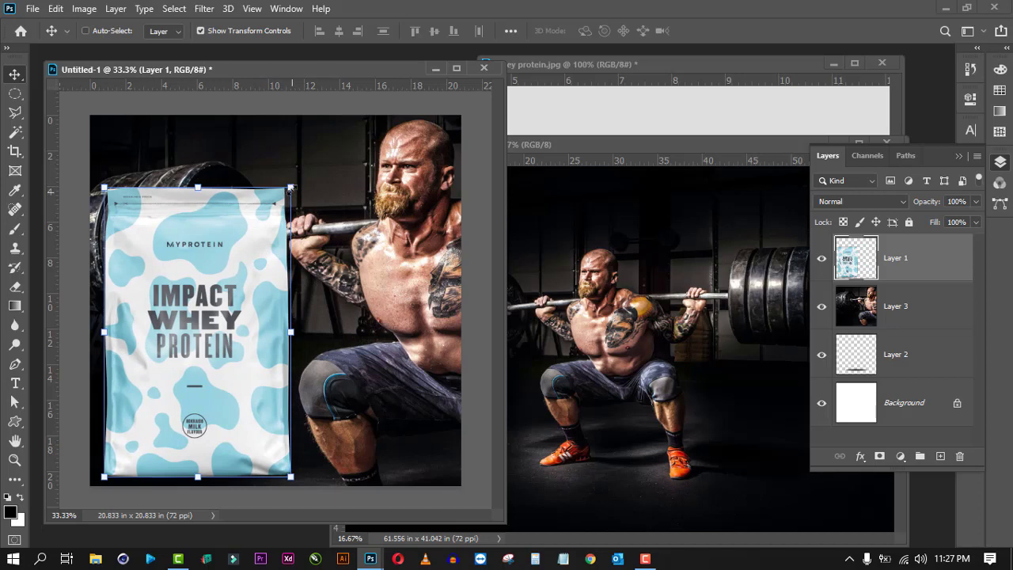
drag(290, 188, 291, 188)
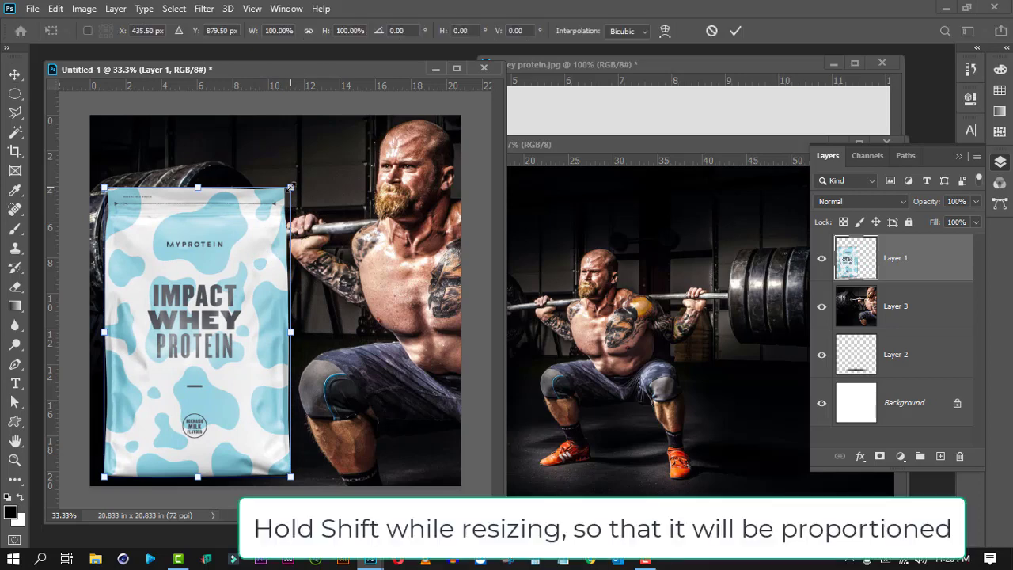
drag(291, 187, 210, 375)
key(Return)
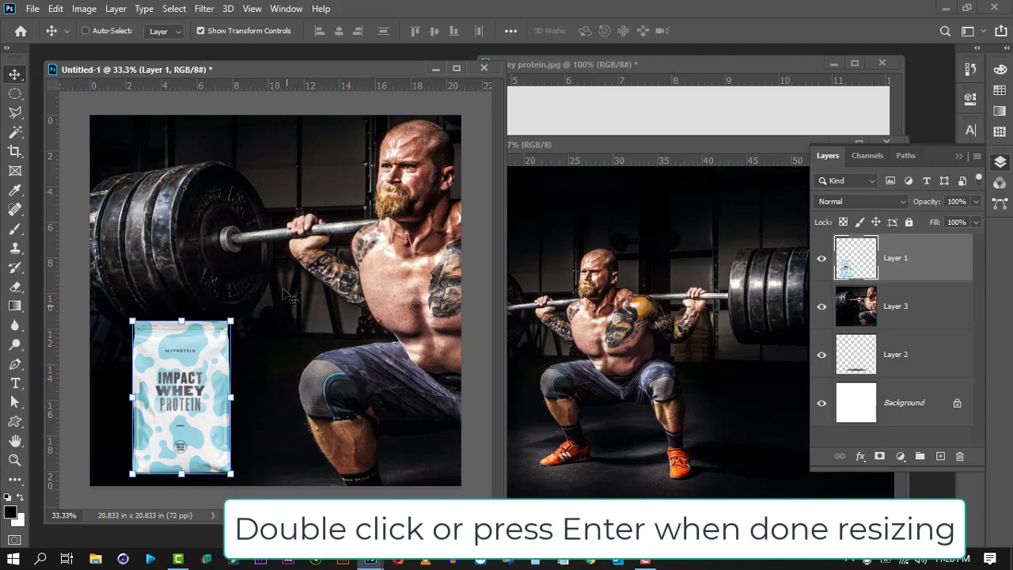
Export the weightlifter composition with Save for Web (Legacy) as a High JPEG, quality 70, named WheyProteinAmazonLifestyle.jpg in folder 11
click(32, 9)
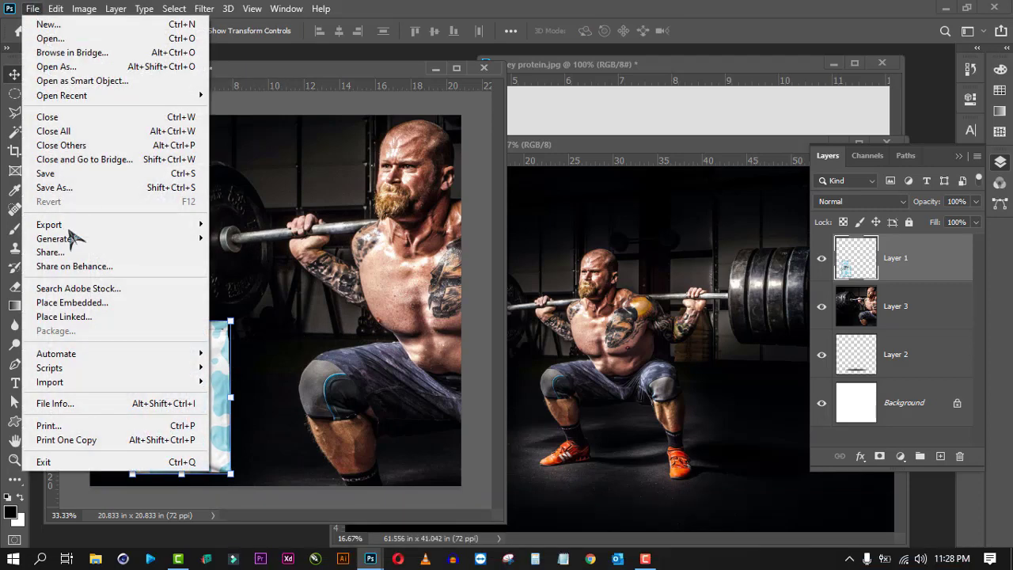
mouse_move(111, 227)
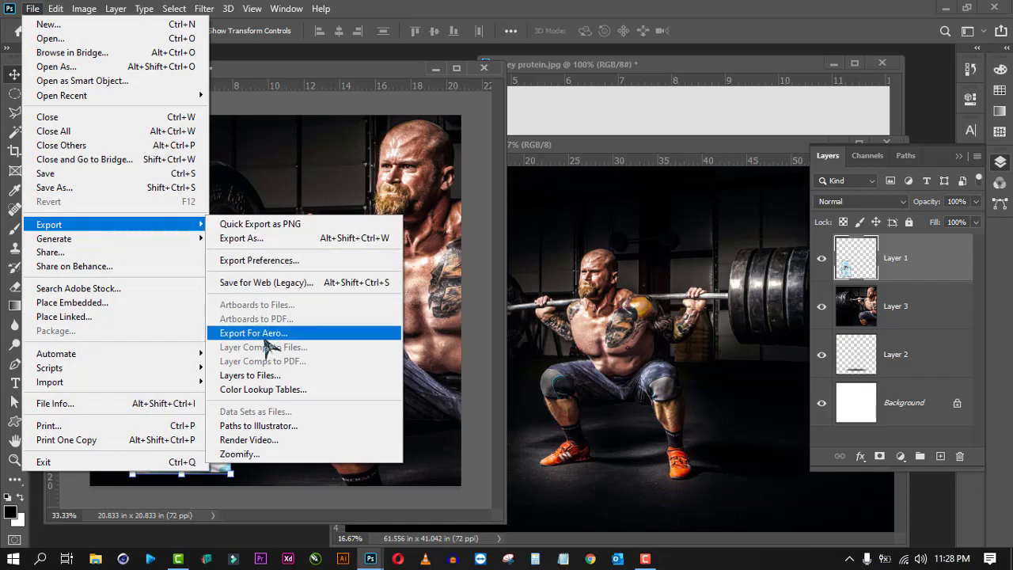
click(292, 286)
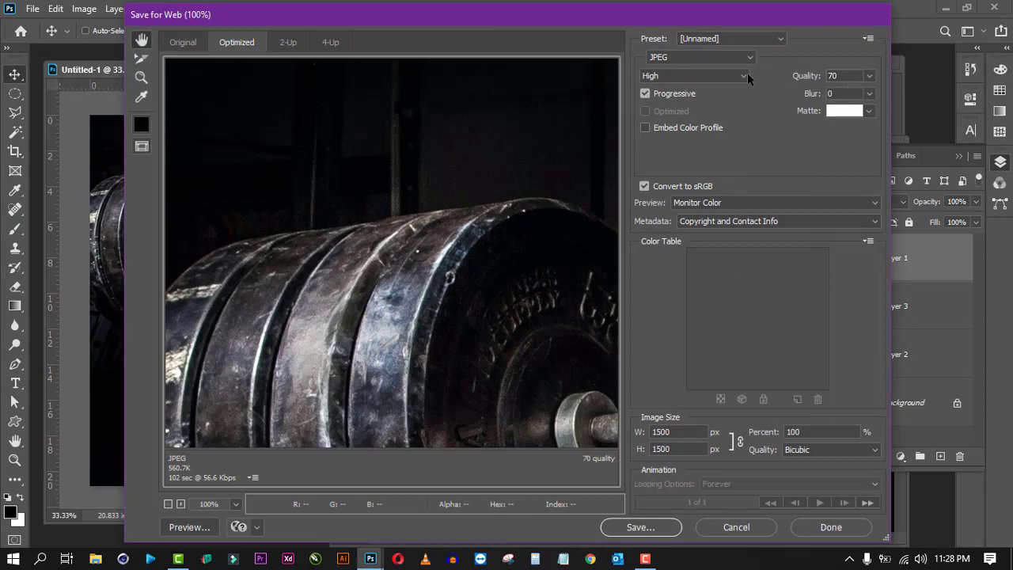
click(642, 529)
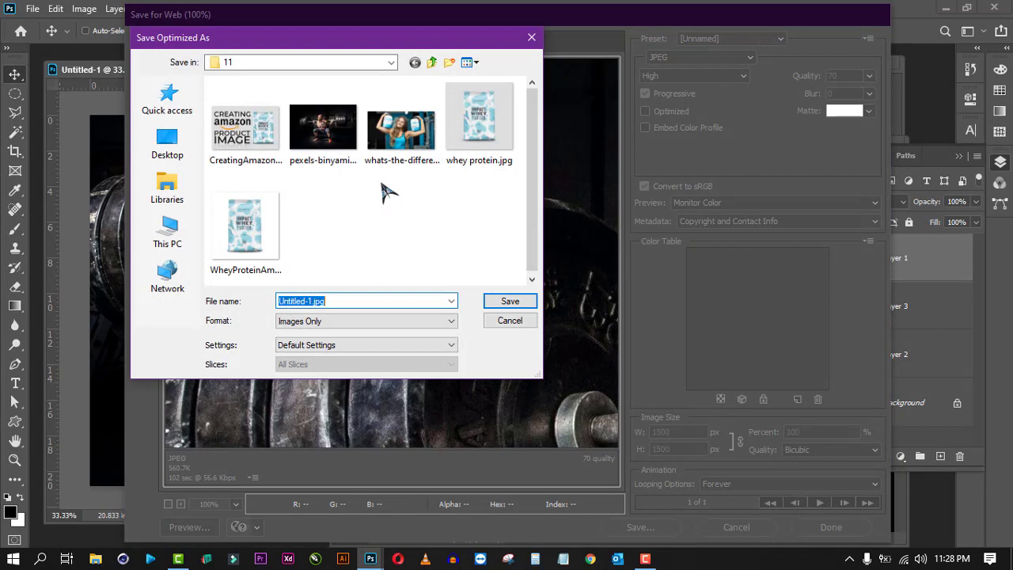
click(246, 245)
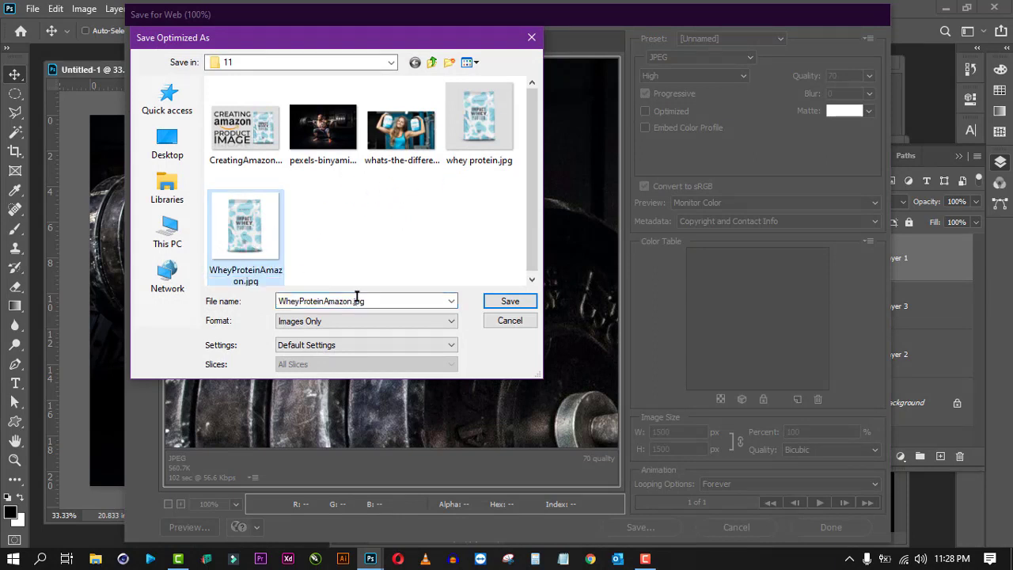
click(350, 301)
click(352, 300)
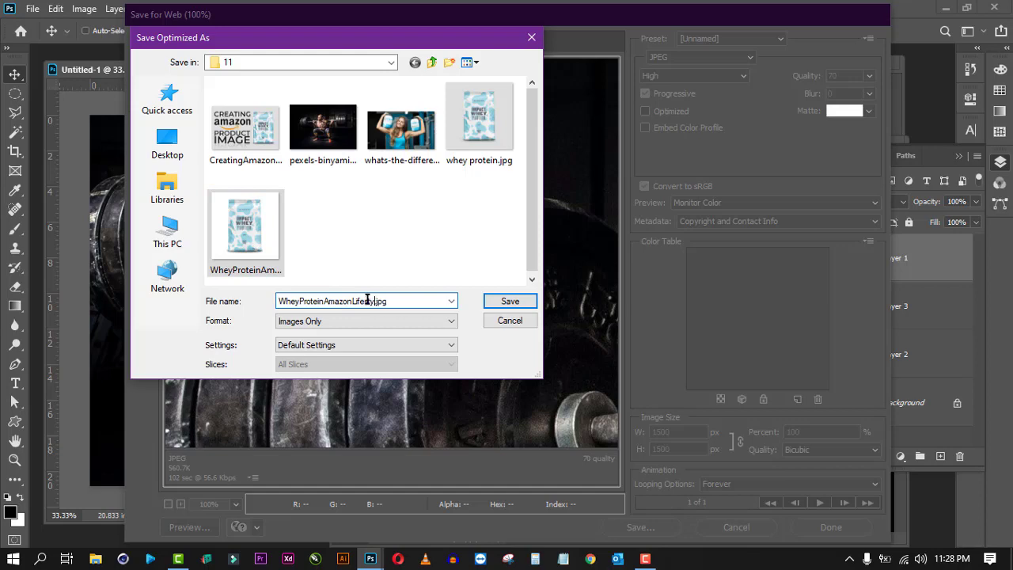
text(Lifestyle)
click(509, 301)
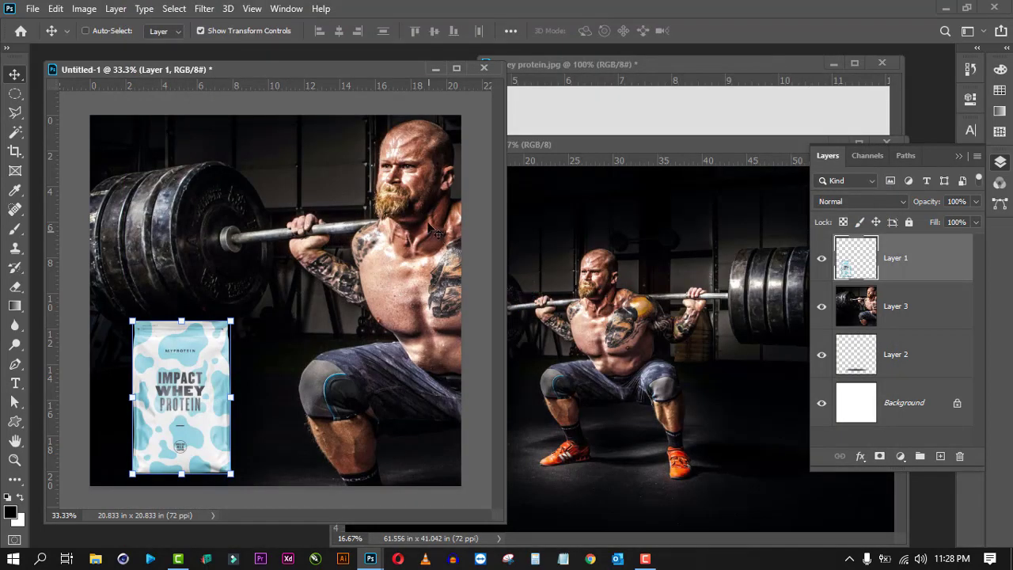
Save the layered document in folder 11 as a Photoshop file named WheyProtein
mouse_move(224, 72)
mouse_down()
mouse_move(268, 73)
mouse_move(237, 73)
mouse_up()
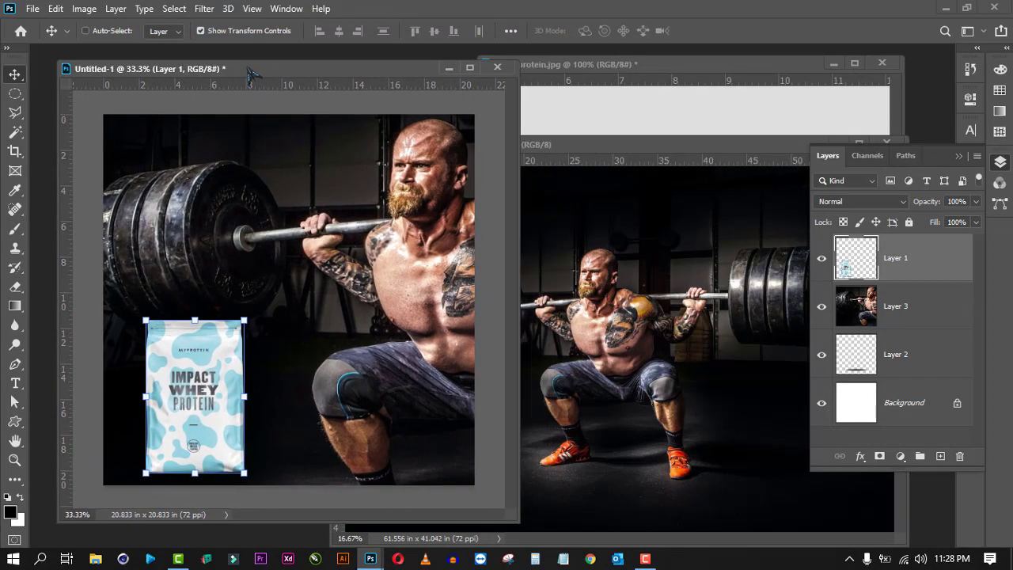
drag(159, 71, 150, 70)
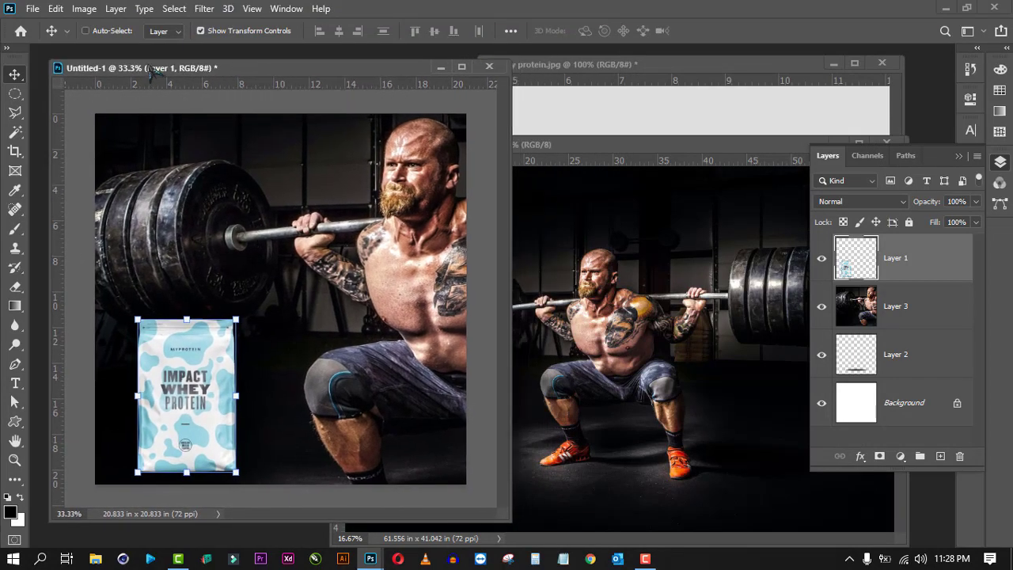
click(32, 9)
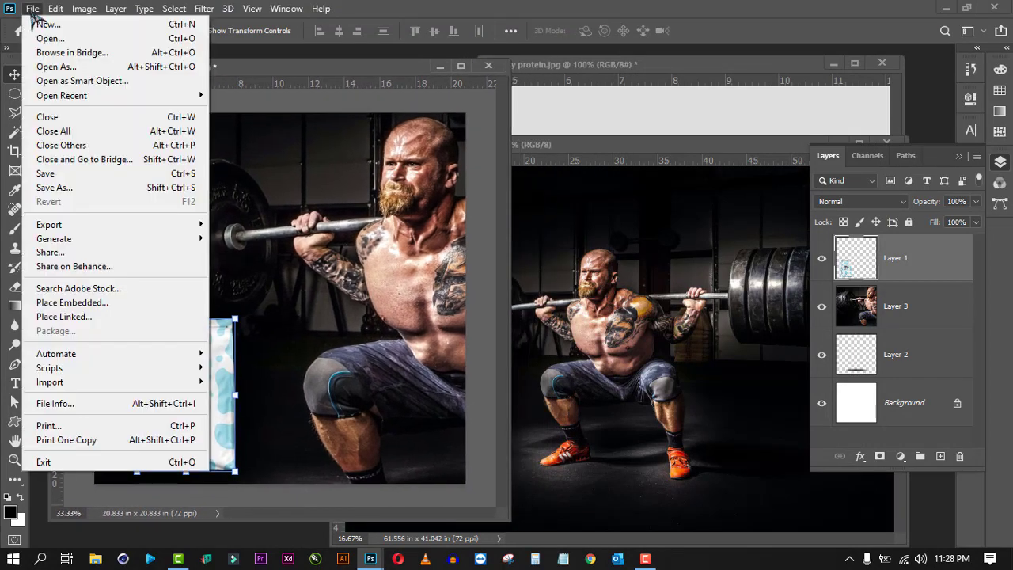
click(54, 187)
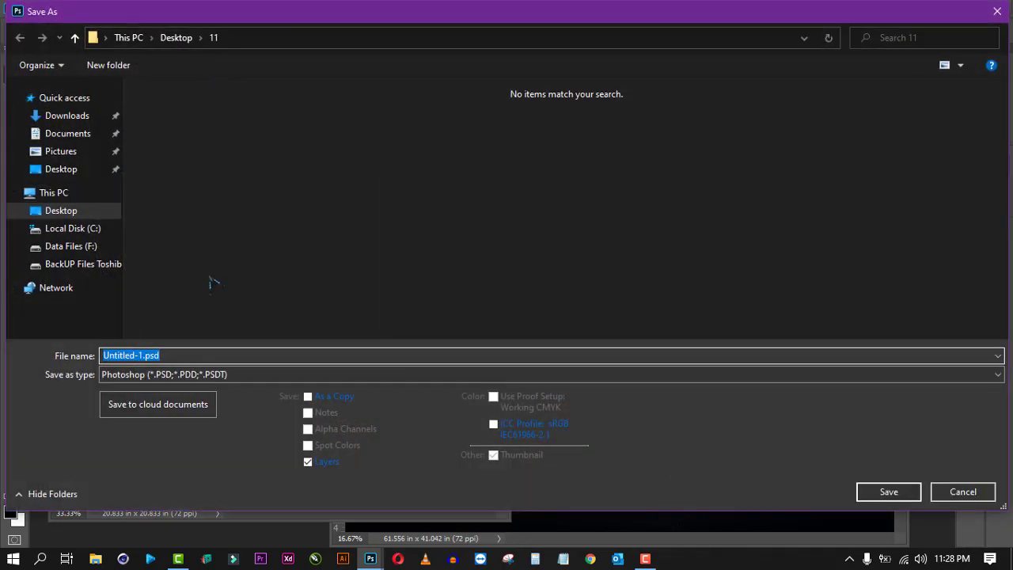
text(WheyProtein)
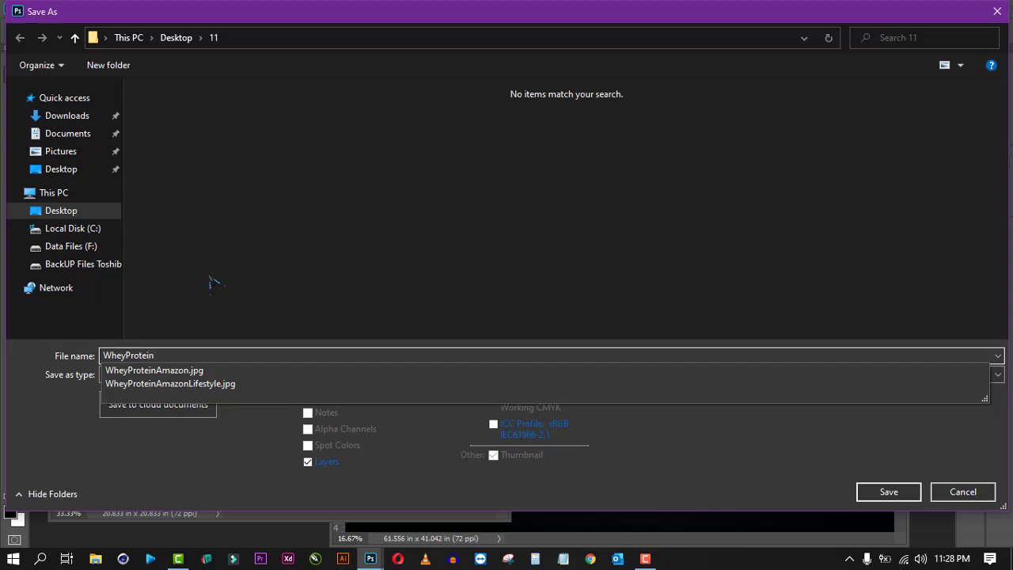
click(75, 404)
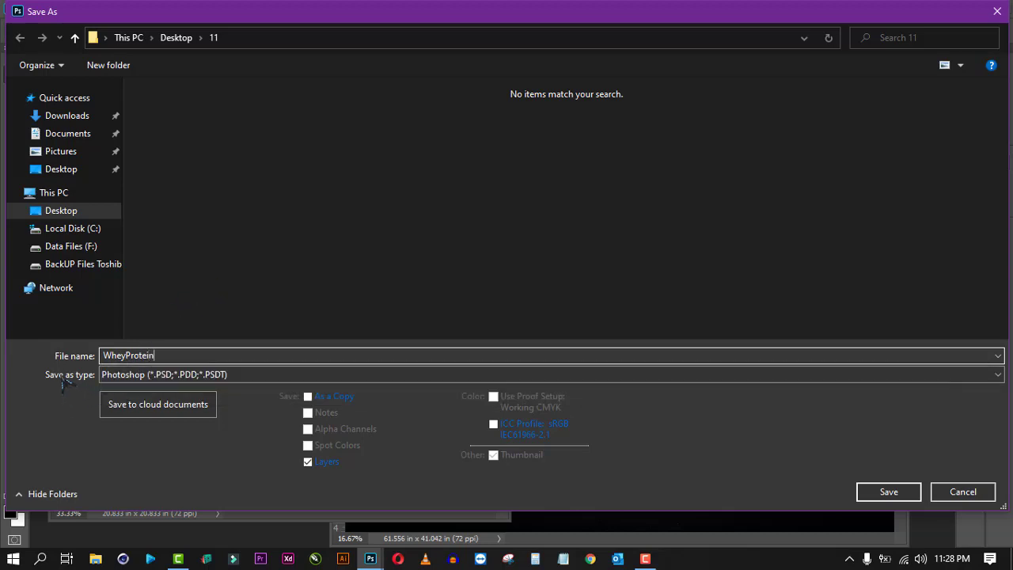
click(123, 378)
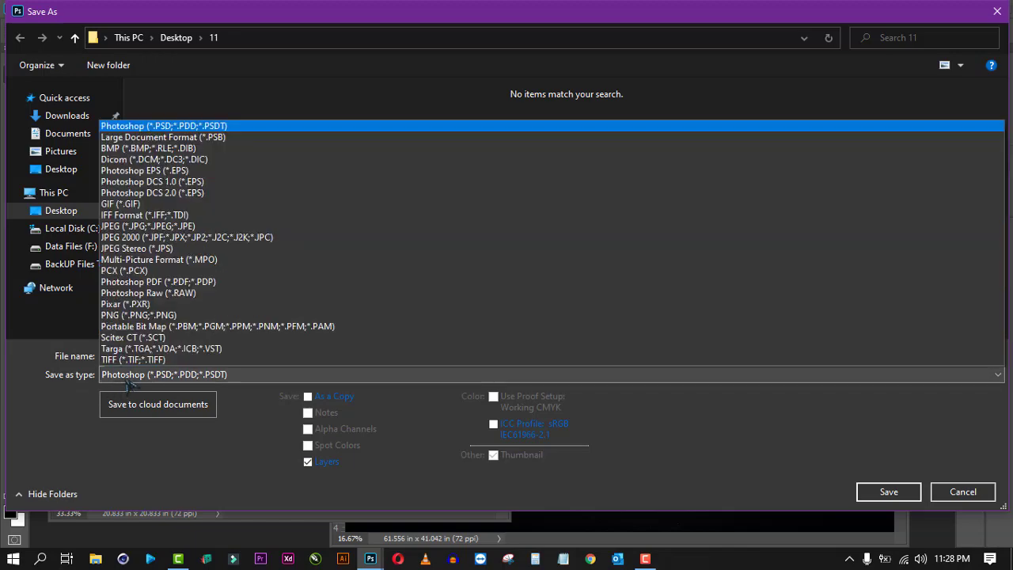
click(127, 381)
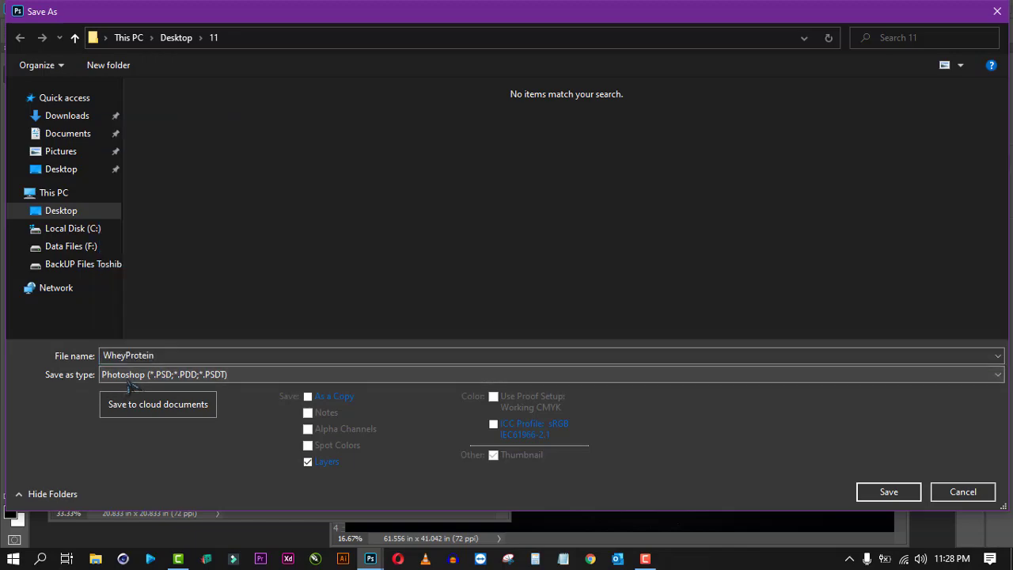
click(888, 492)
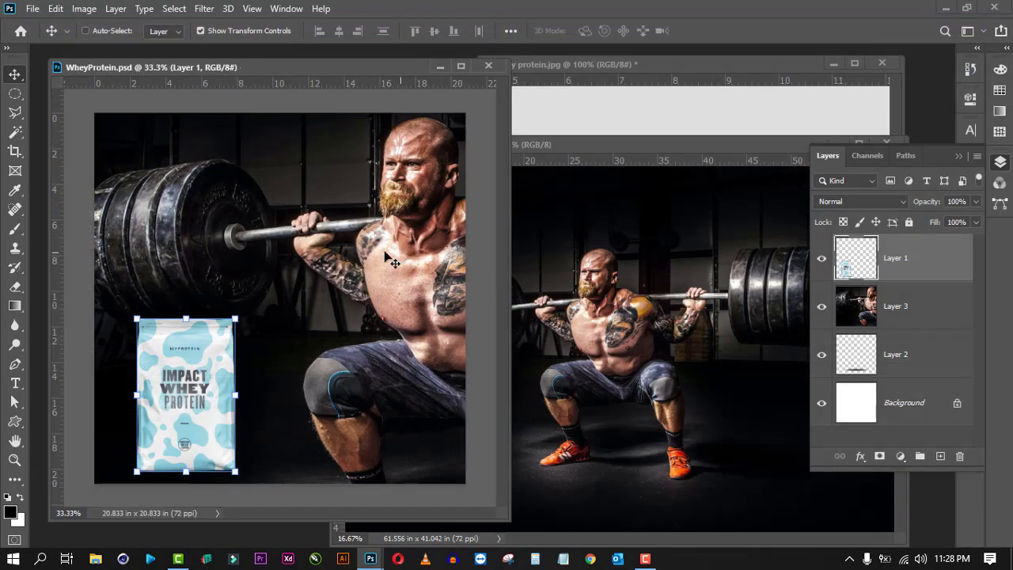
key(z)
alt+click(317, 263)
click(317, 263)
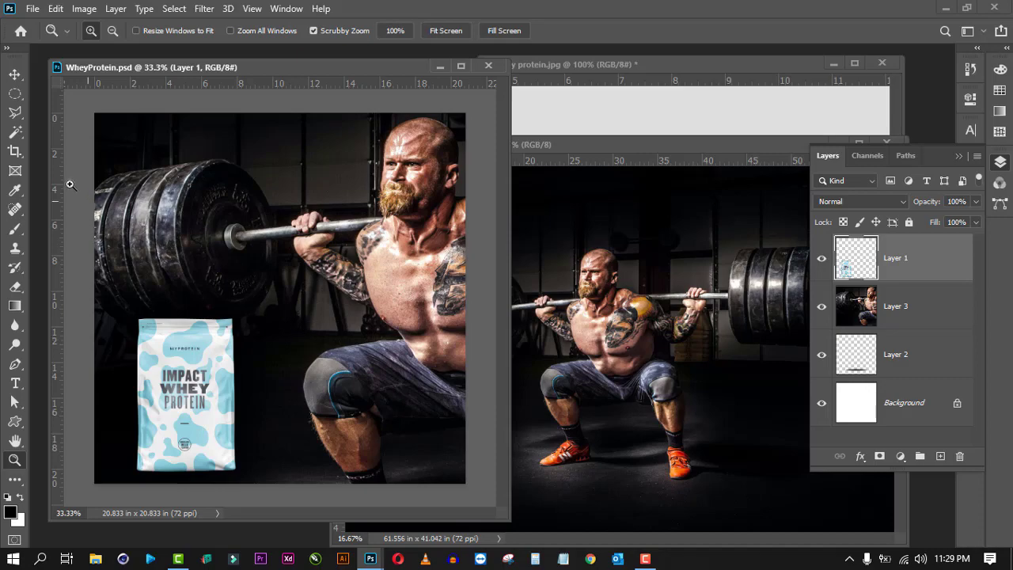
Preview the exported WheyProteinAmazonLifestyle.jpg and WheyProteinAmazon.jpg from folder 11 in Windows Photo Viewer
key(ctrl+o)
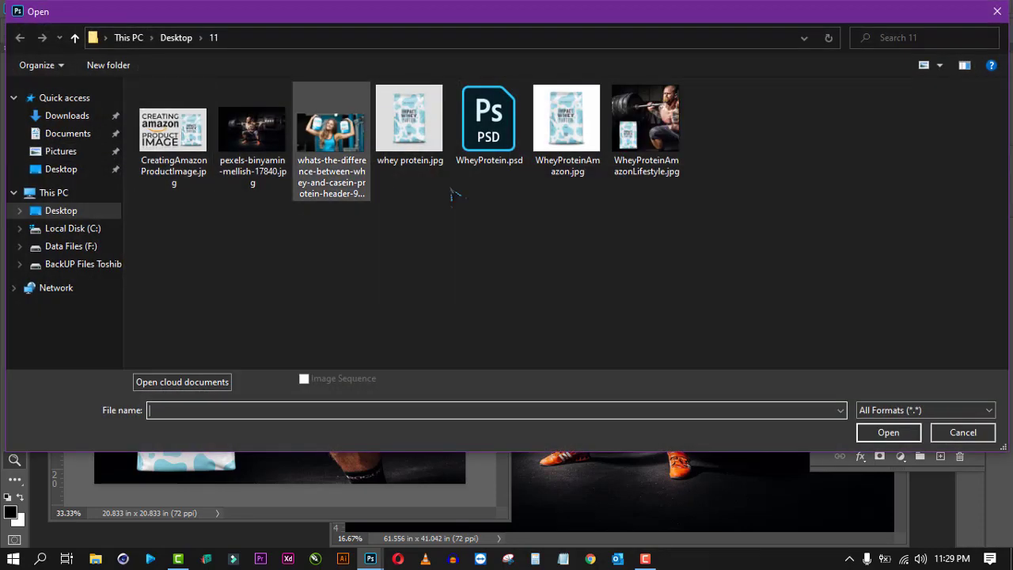
click(640, 133)
right_click(639, 133)
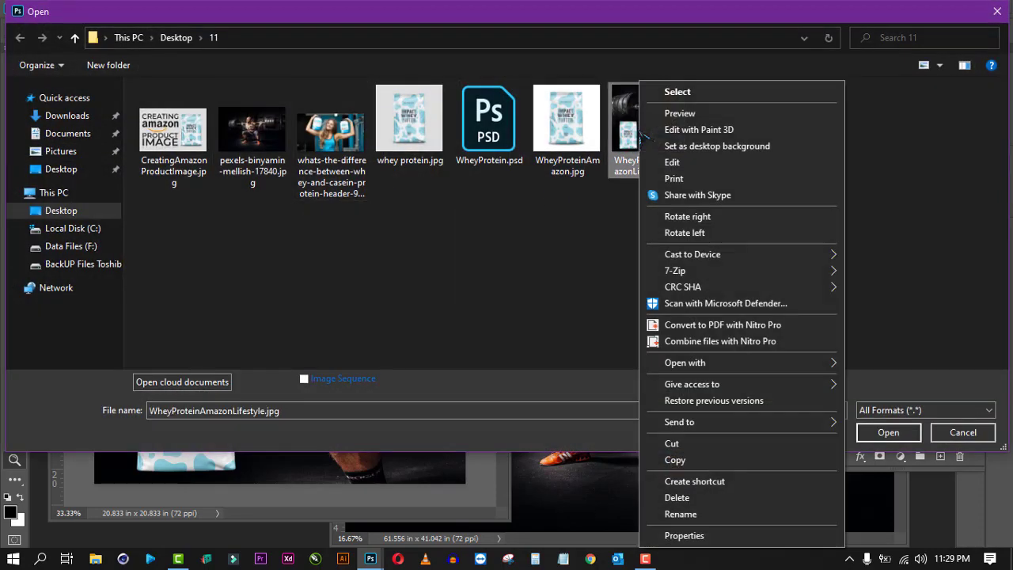
click(680, 113)
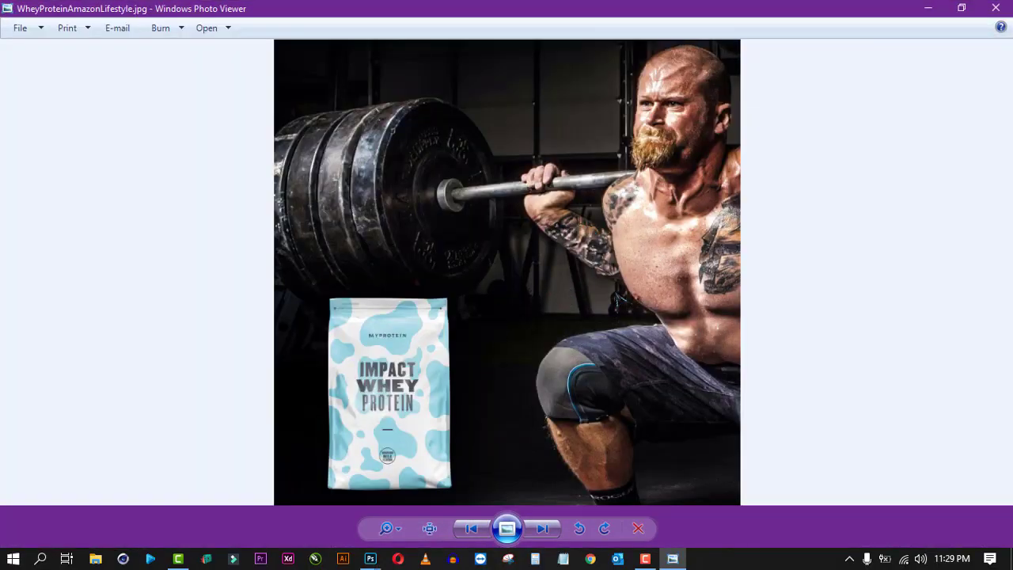
key(Left)
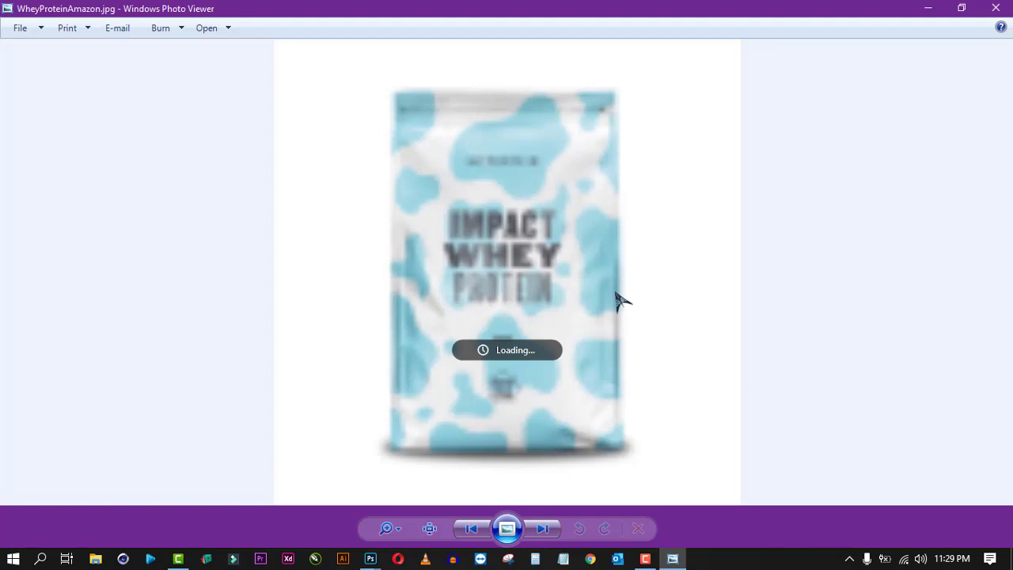